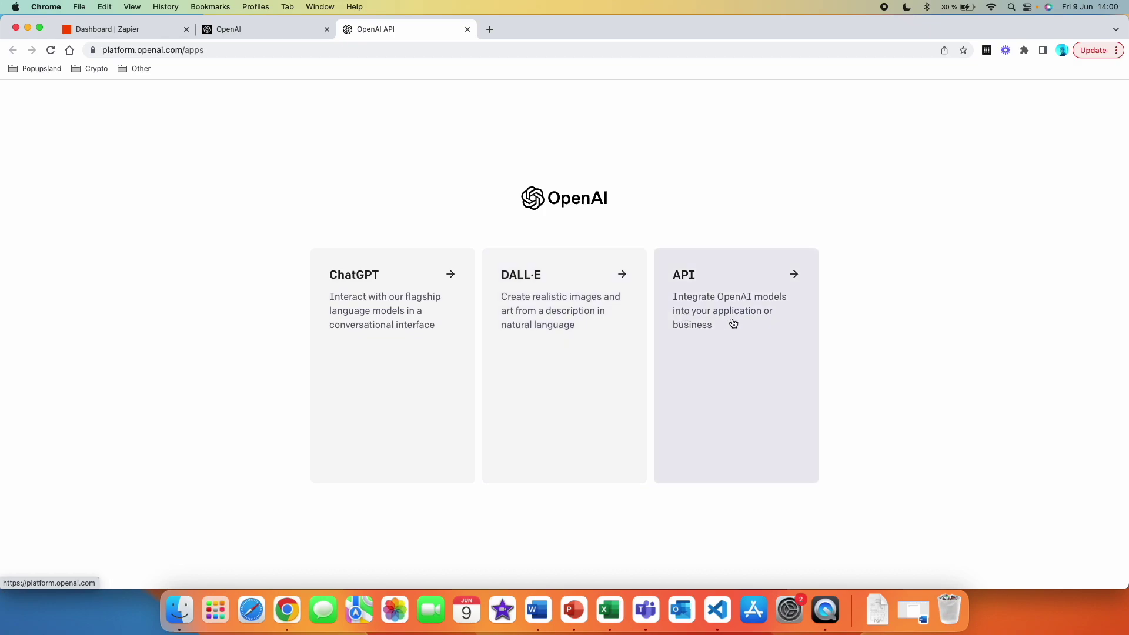
# Browse the API overview, Examples, the Playground model list and the documentation introduction
pyautogui.click(769, 334)
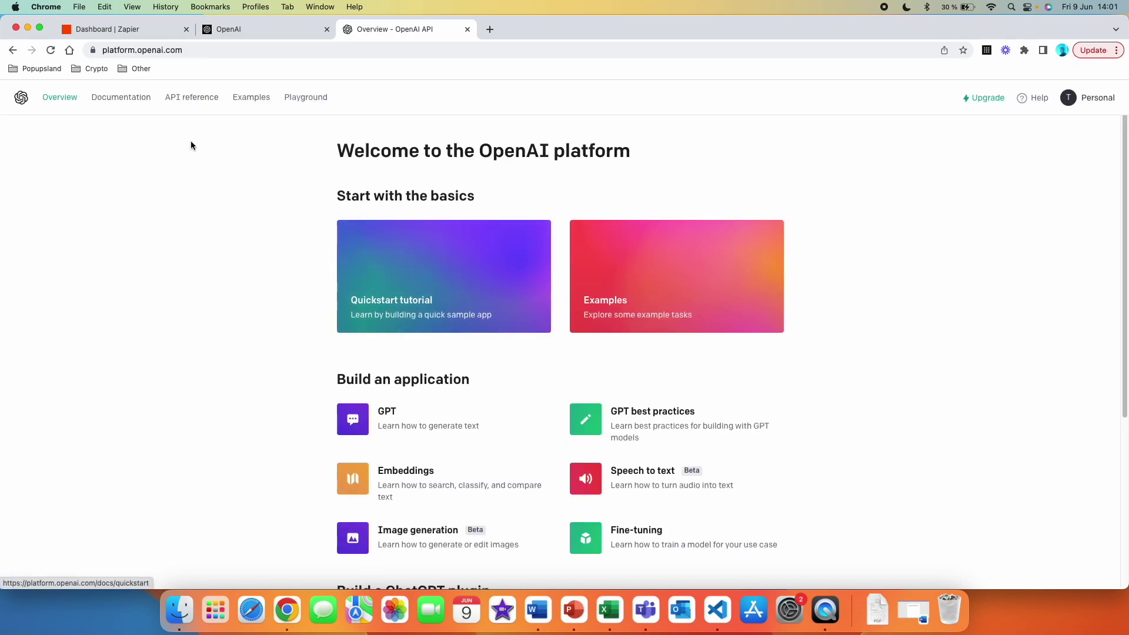
pyautogui.click(258, 104)
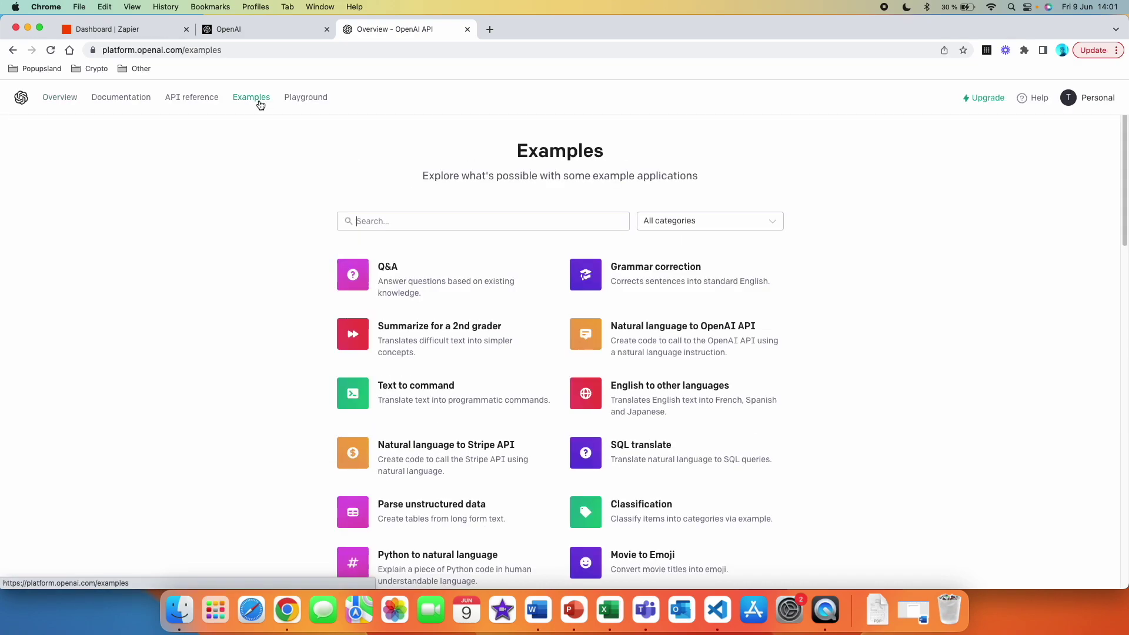
pyautogui.click(295, 107)
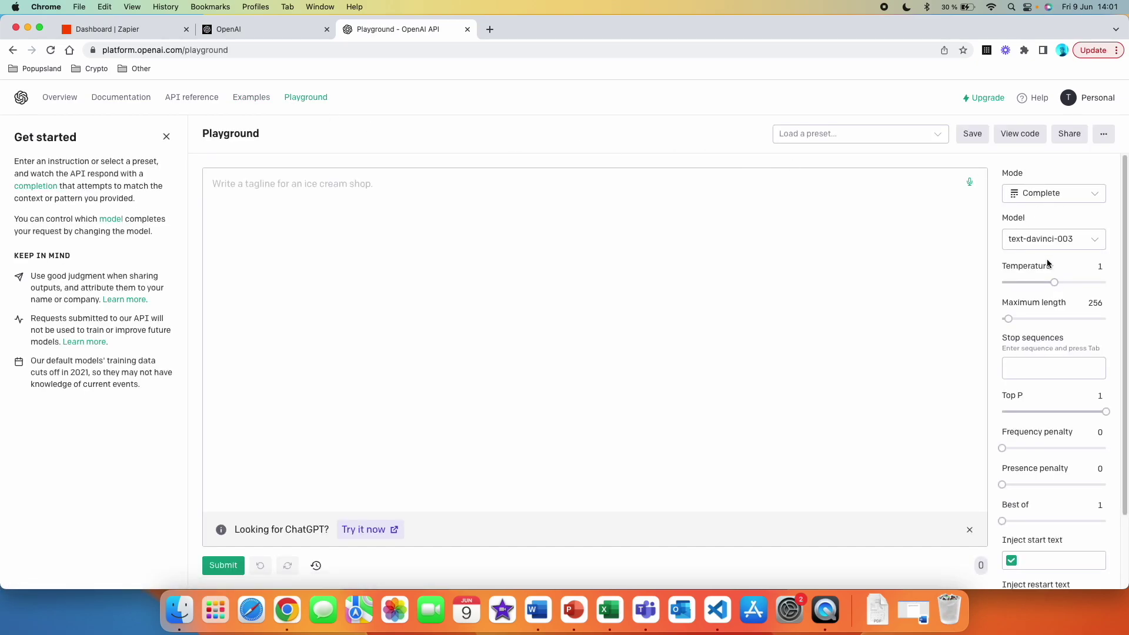
pyautogui.click(1064, 238)
pyautogui.click(121, 97)
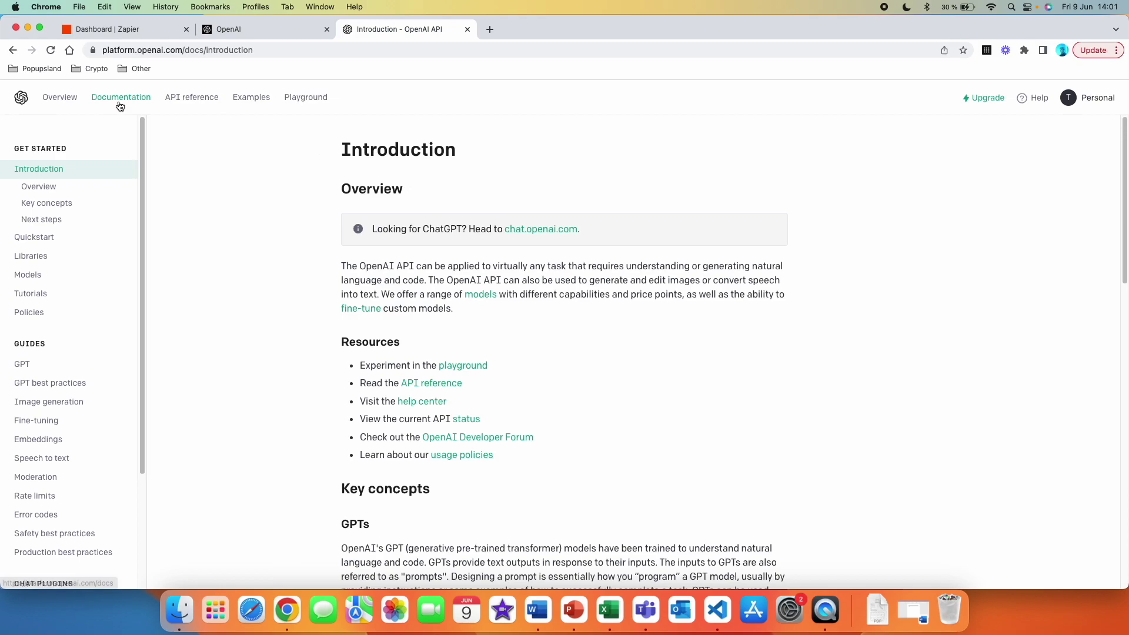
# View the Usage page with the expired $18.00 trial credit, then the Billing overview
pyautogui.click(1091, 105)
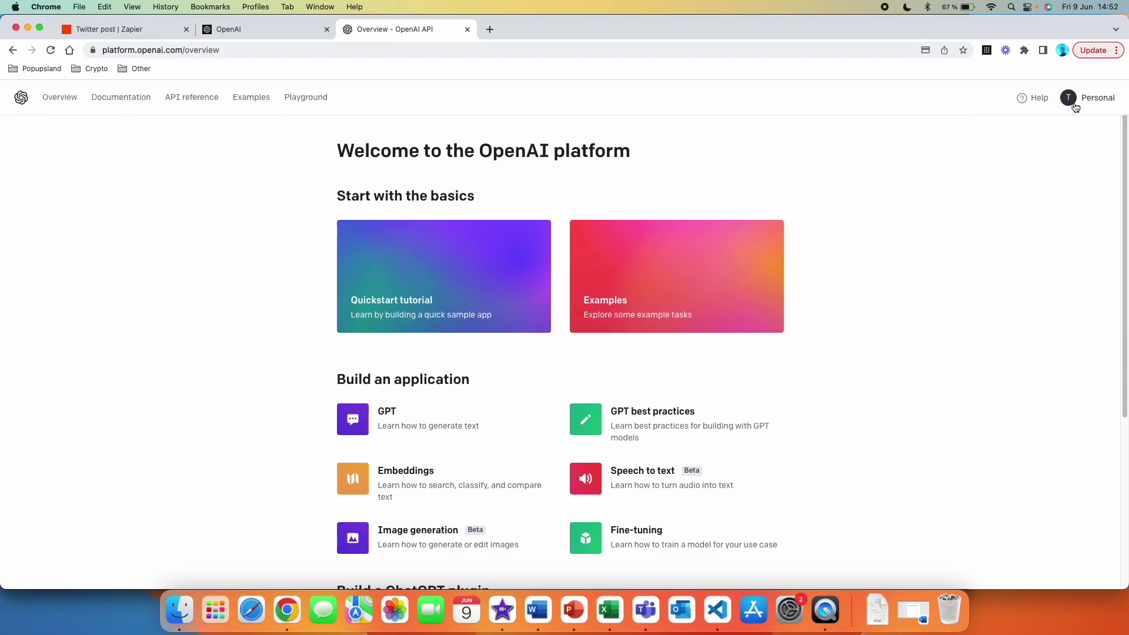
pyautogui.click(1075, 107)
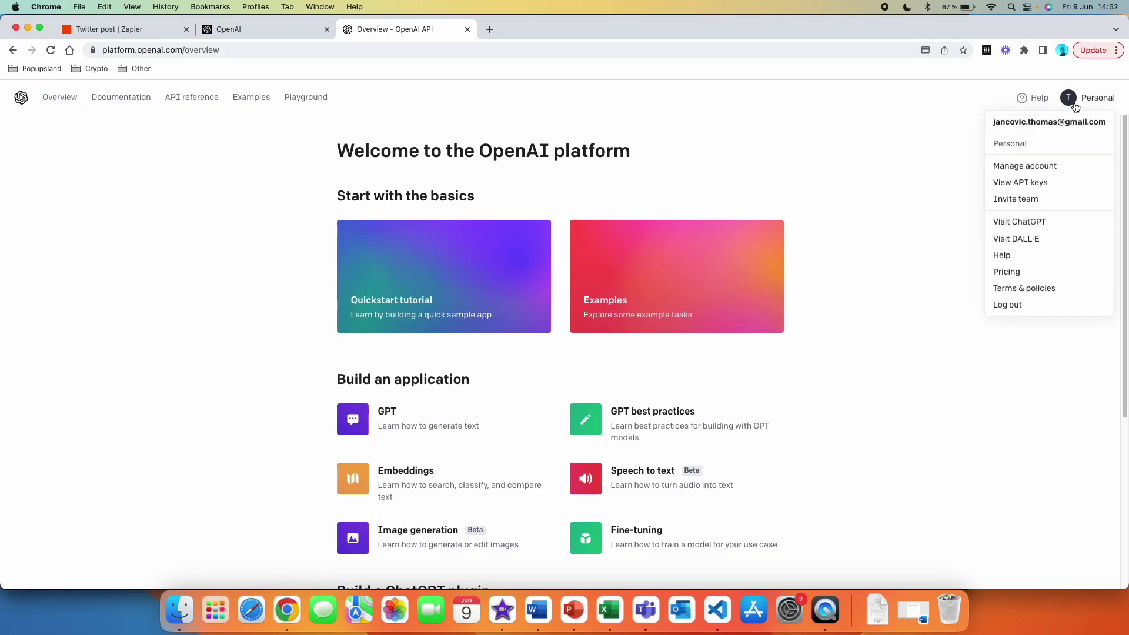
pyautogui.click(1056, 169)
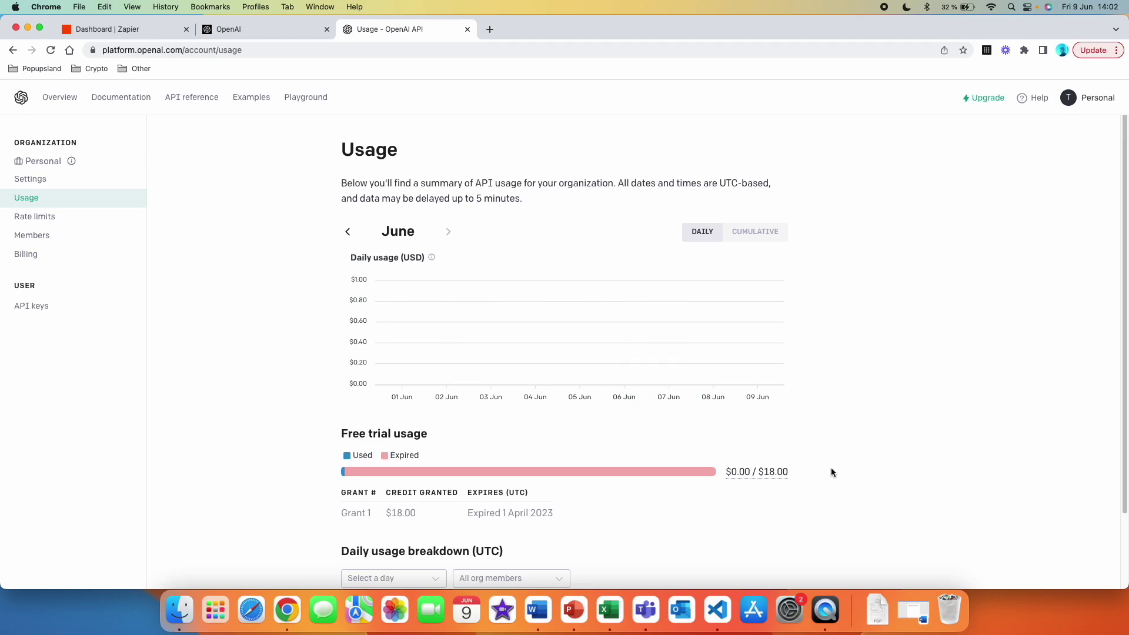
pyautogui.moveTo(767, 475)
pyautogui.click(26, 254)
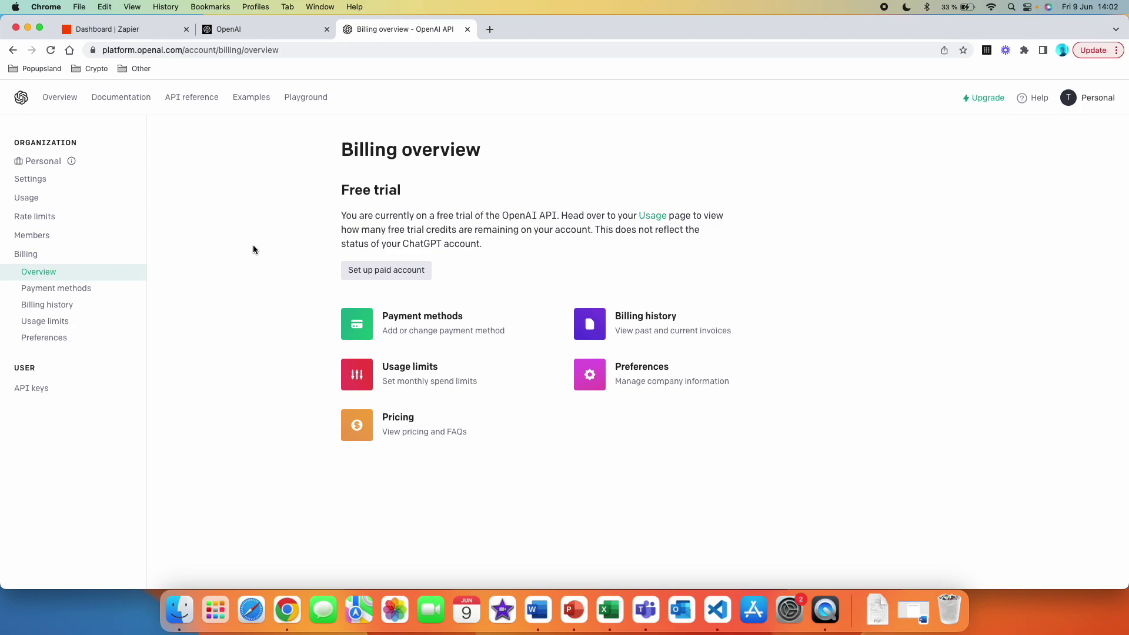
# Start a paid account setup as an individual, after backing out of the company option
pyautogui.click(394, 275)
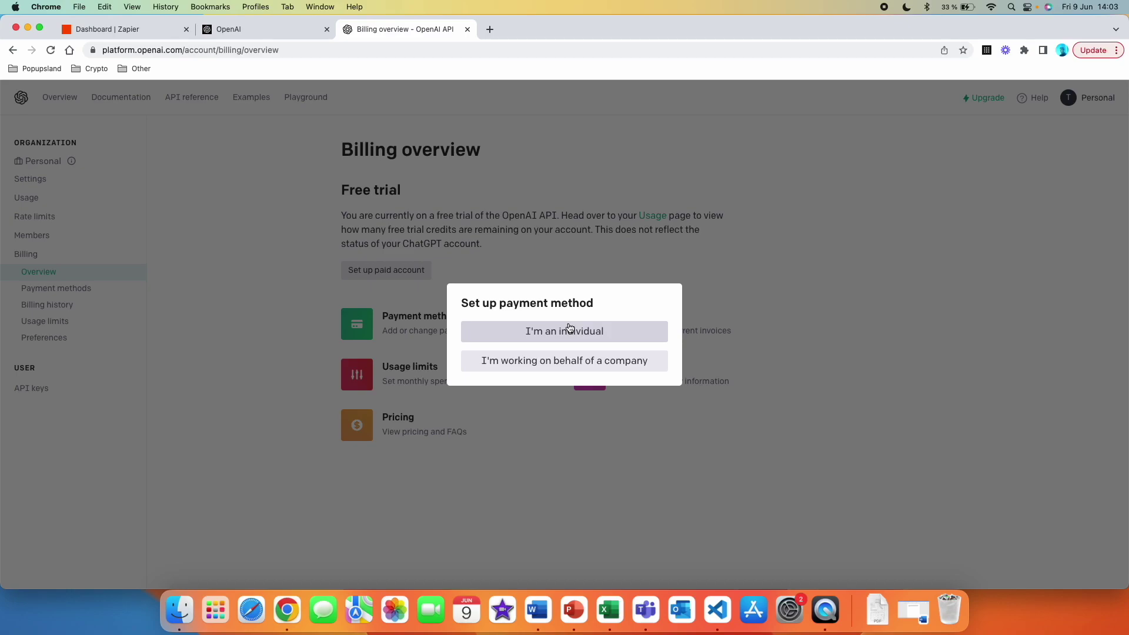
pyautogui.click(595, 361)
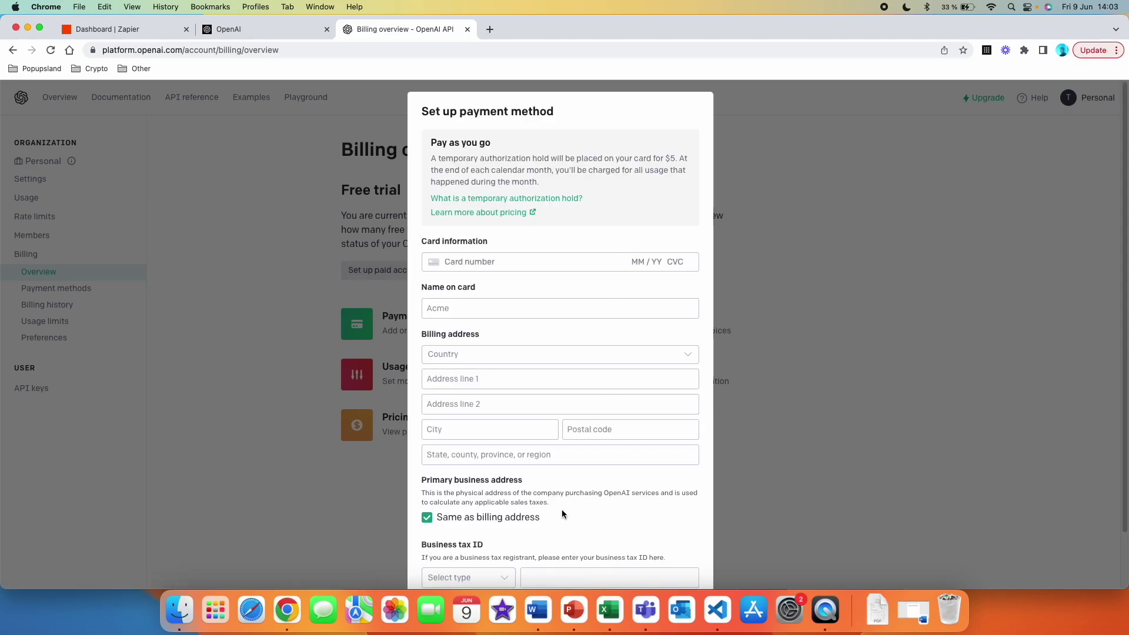
pyautogui.click(769, 161)
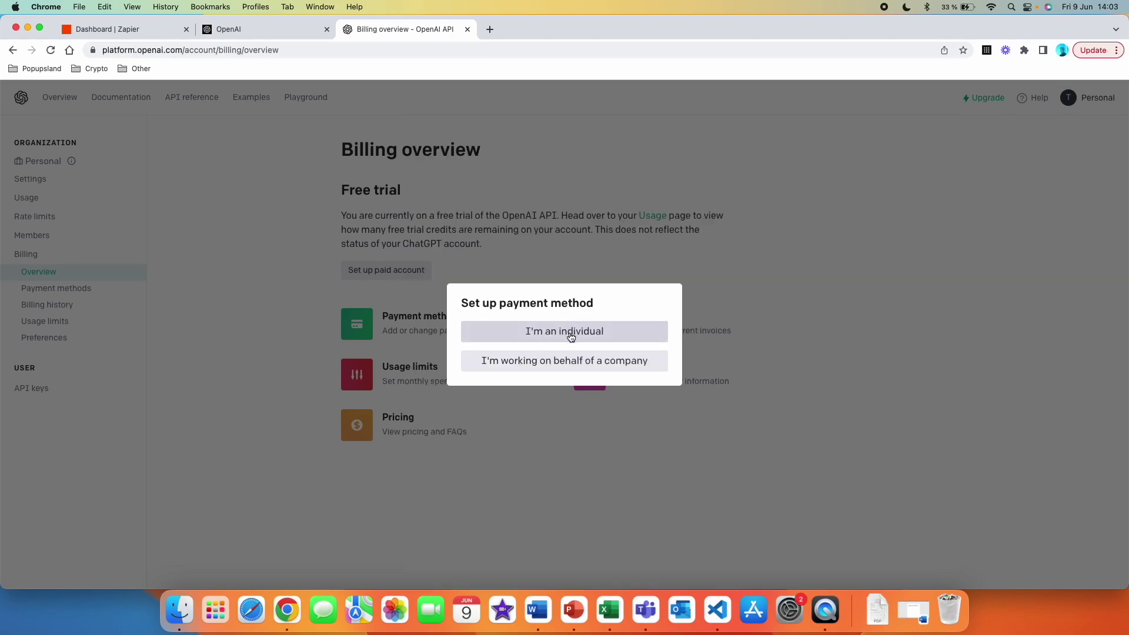
pyautogui.click(571, 337)
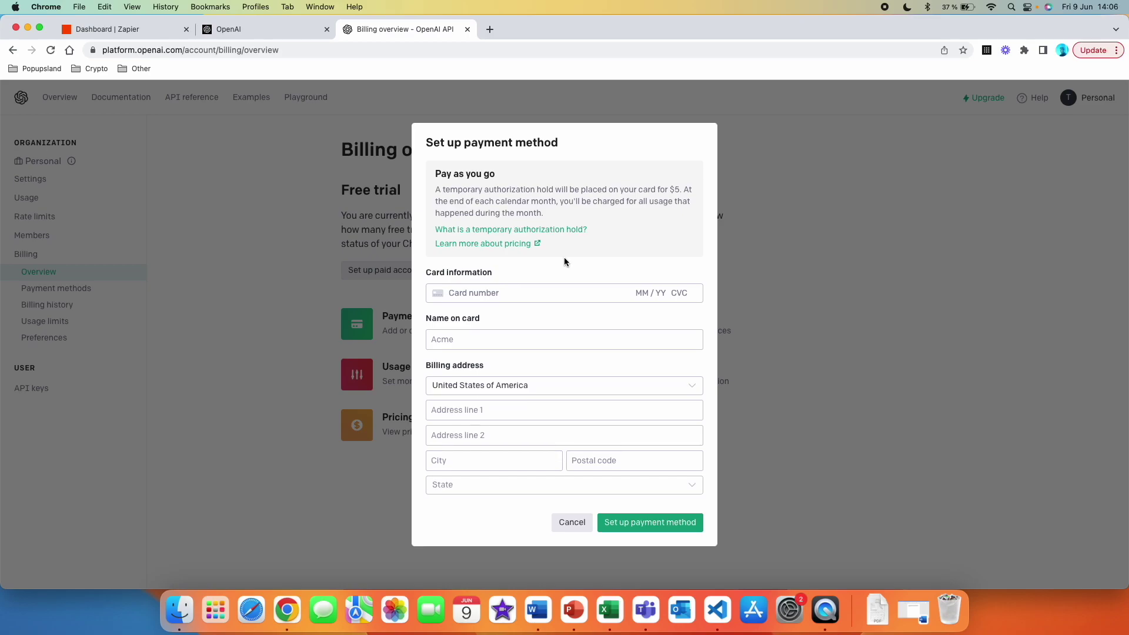
# Open the API pricing page and scroll through the Language models and Chat price tables
pyautogui.click(512, 250)
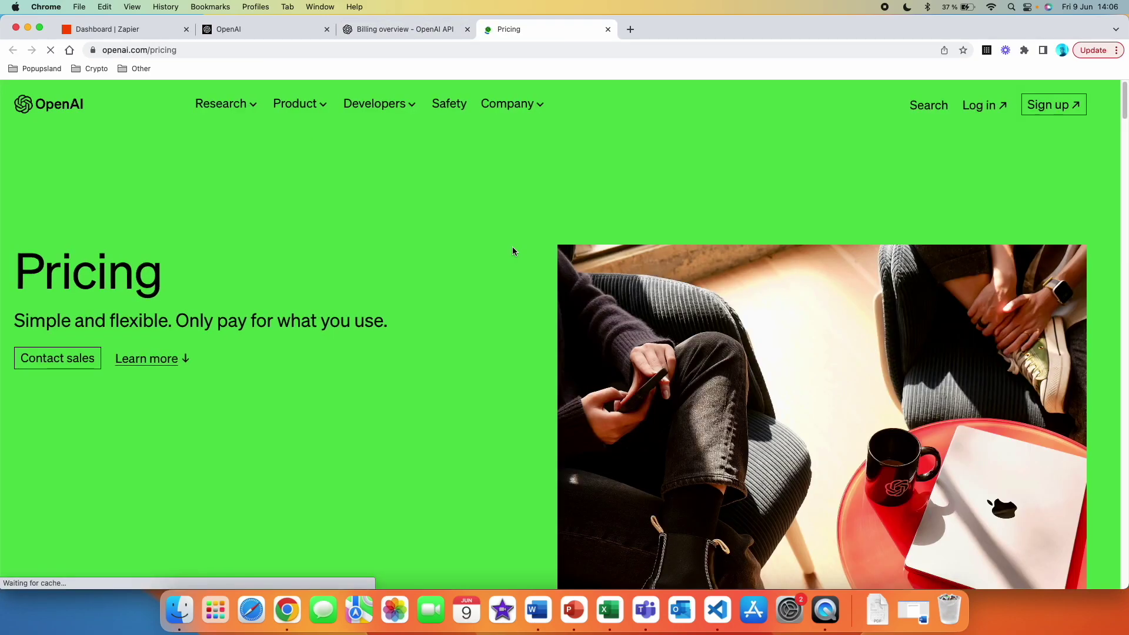
pyautogui.scroll(-10, 513, 251)
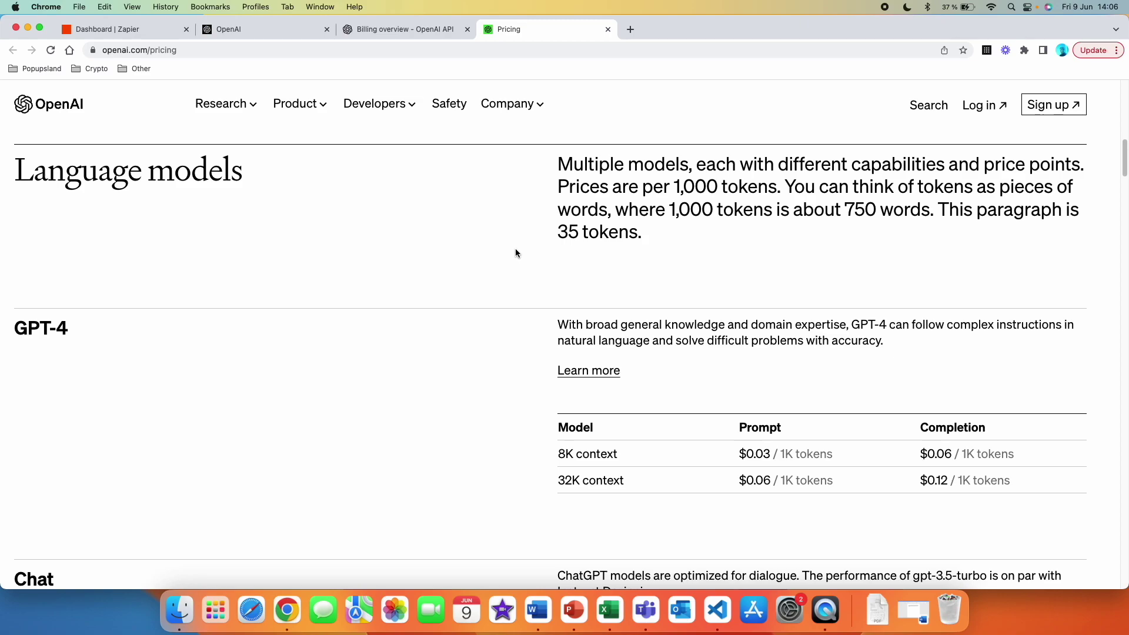
pyautogui.scroll(-1, 123, 294)
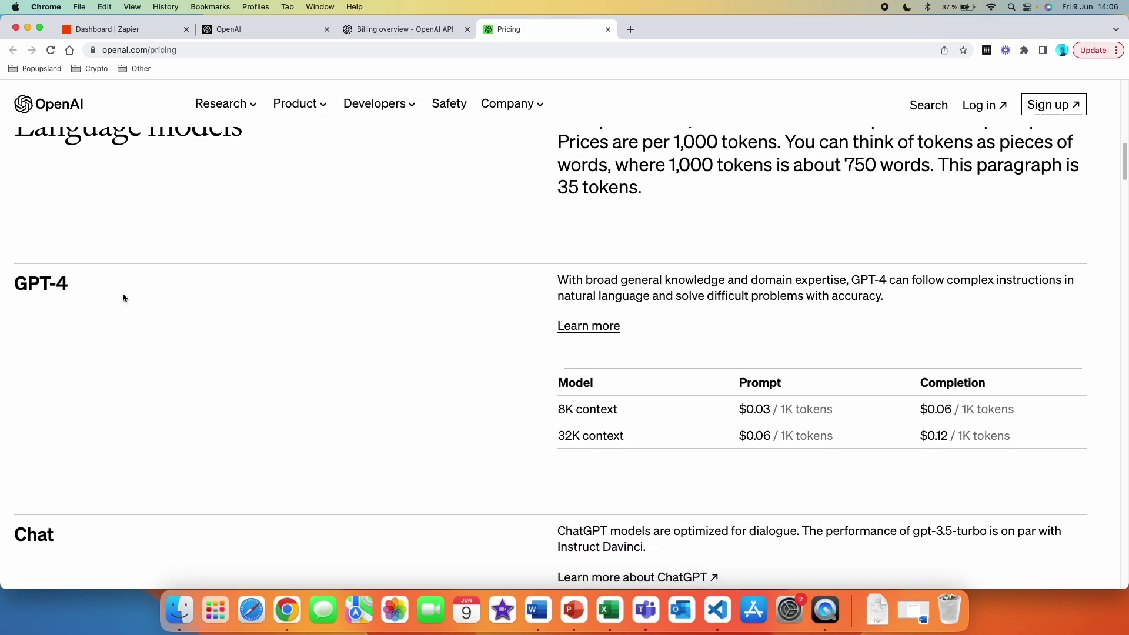
pyautogui.scroll(-2, 307, 346)
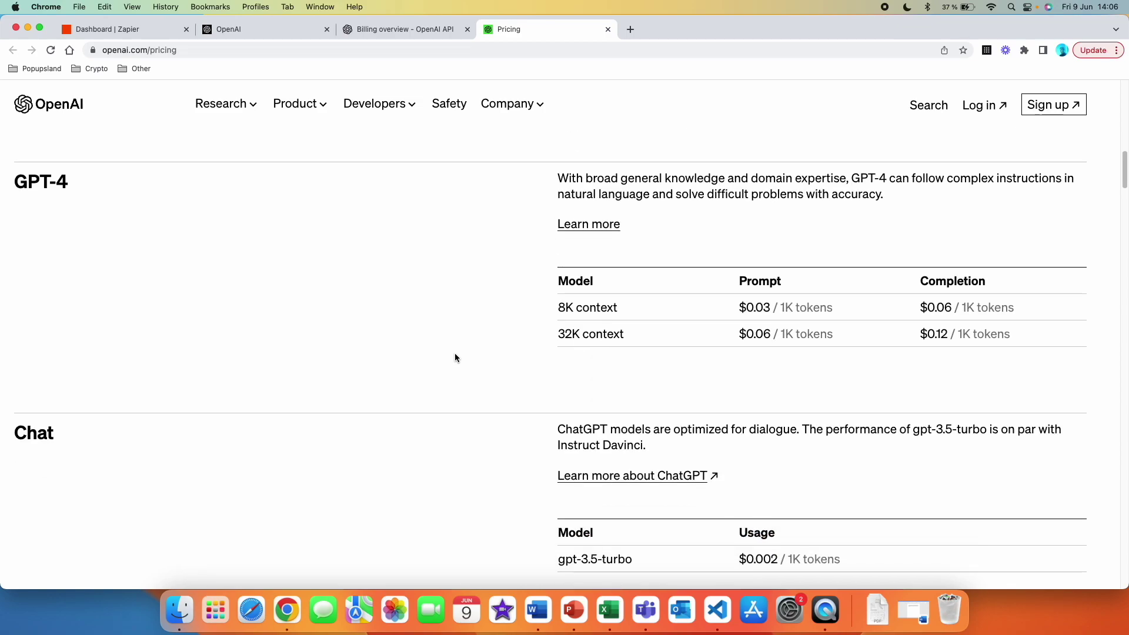
pyautogui.scroll(-2, 816, 356)
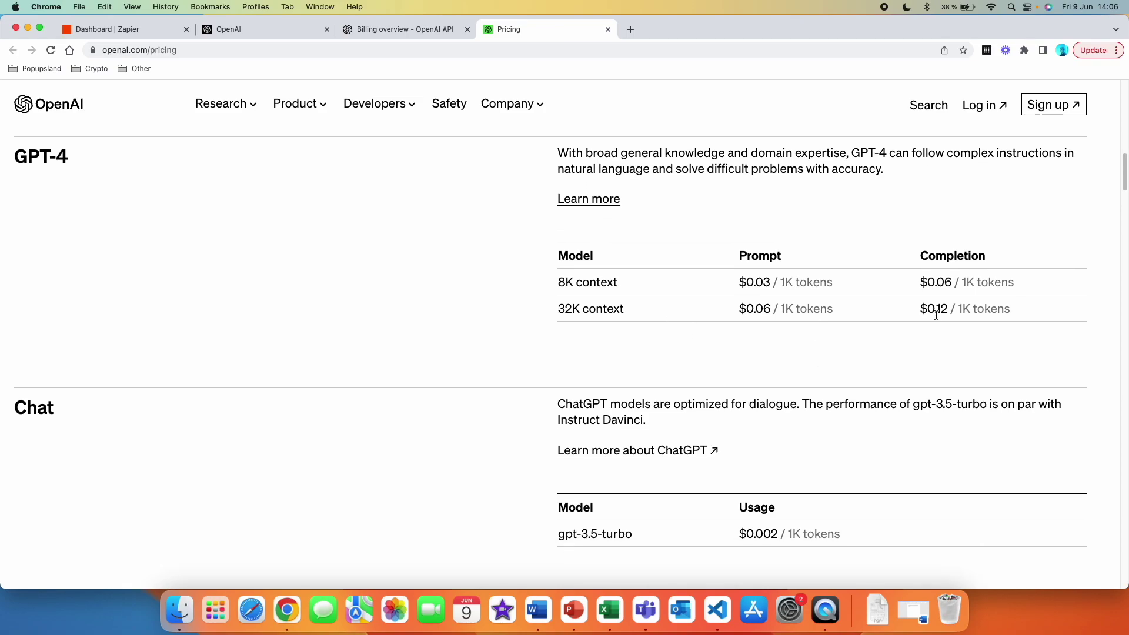
pyautogui.scroll(-3, 817, 299)
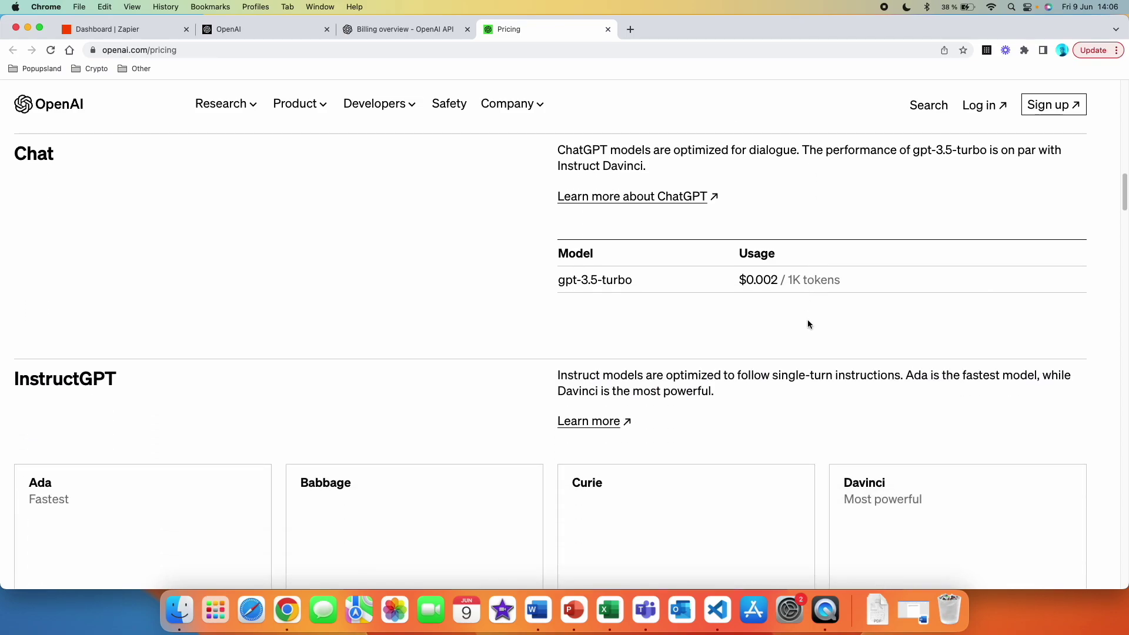
pyautogui.scroll(-10, 808, 324)
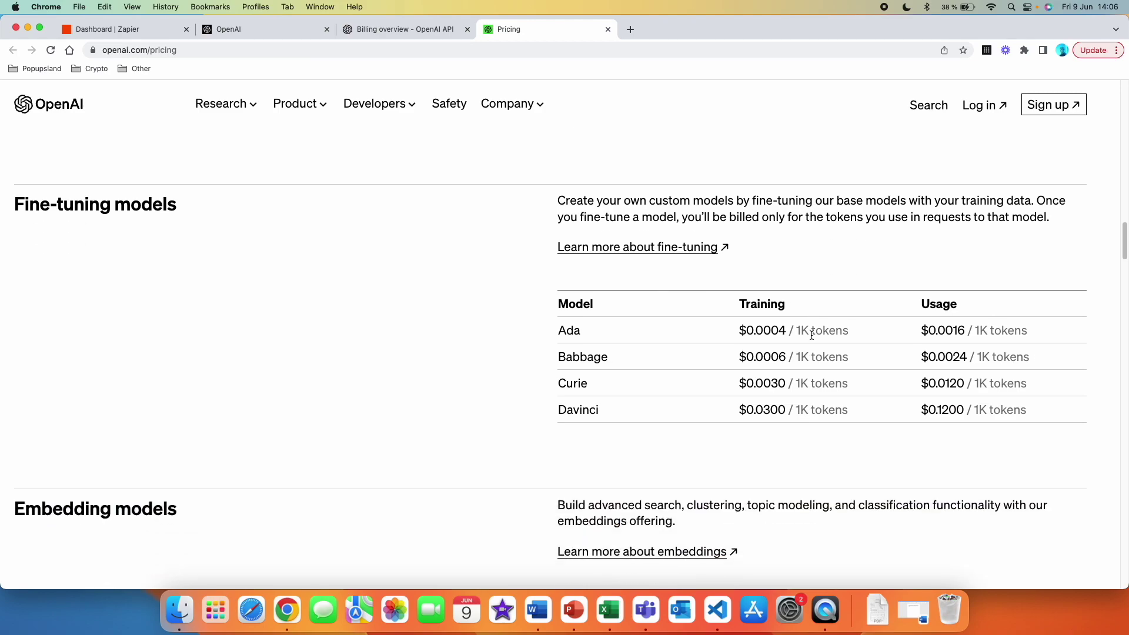
pyautogui.scroll(10, 717, 332)
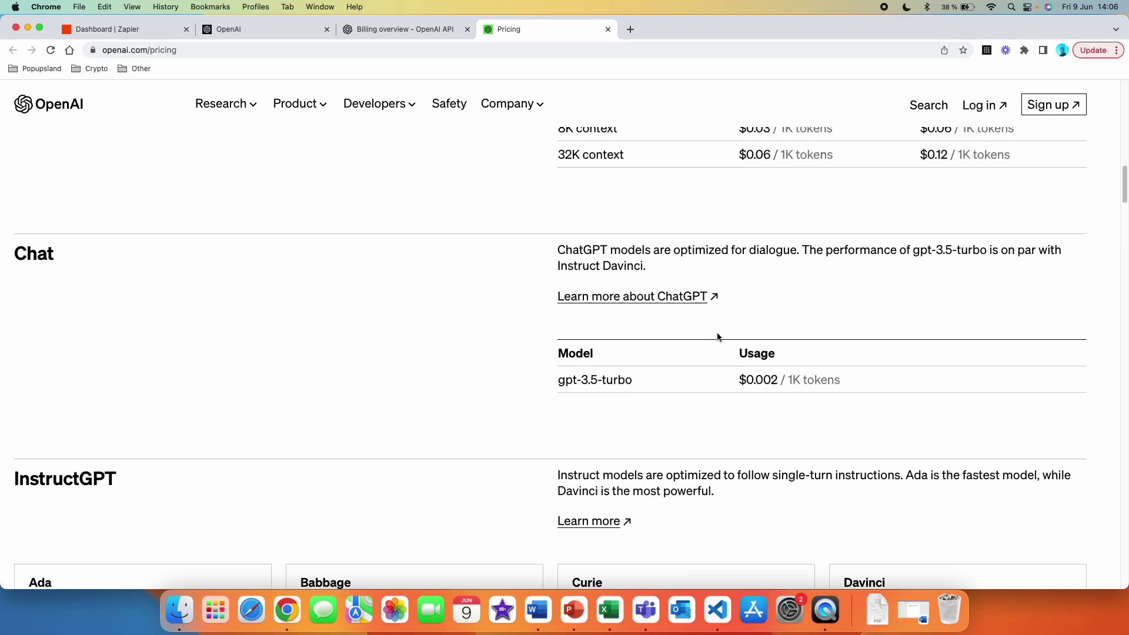
pyautogui.scroll(10, 717, 335)
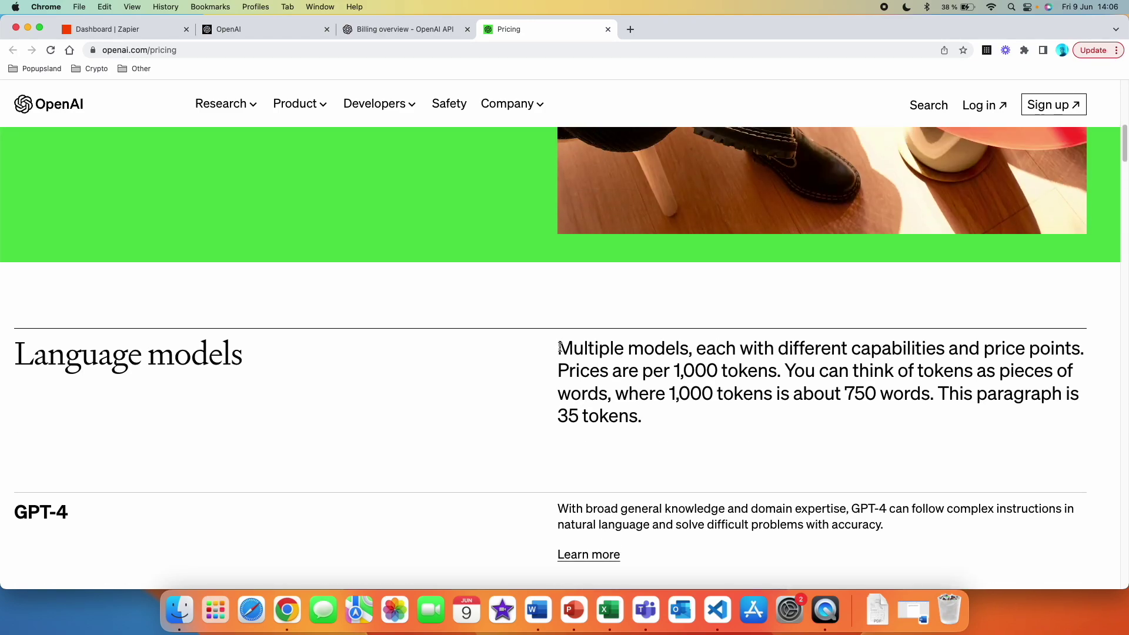
# Highlight the token-based pricing explanation and recheck GPT-4 and gpt-3.5-turbo per-1K-token prices
pyautogui.moveTo(560, 347); pyautogui.dragTo(650, 415)
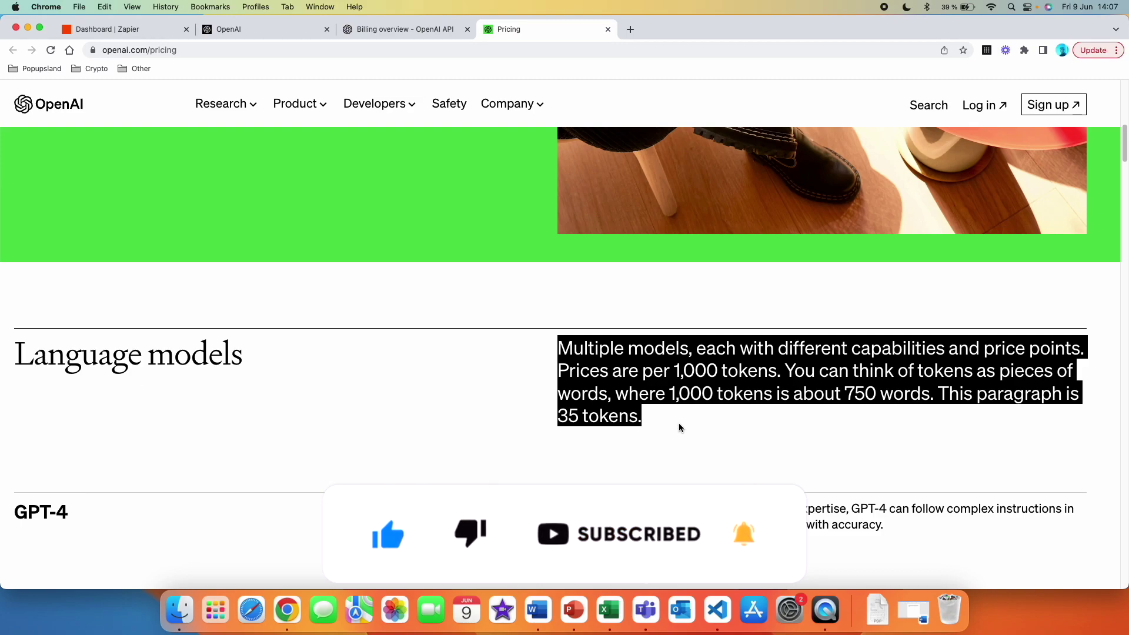
pyautogui.scroll(-10, 682, 423)
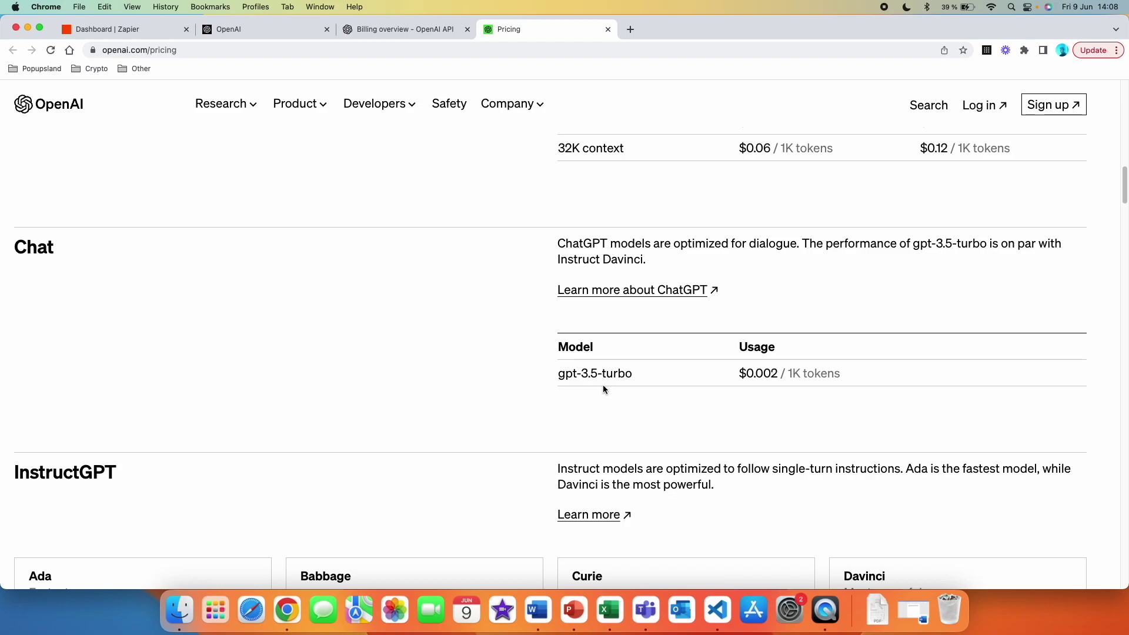
pyautogui.scroll(1, 769, 399)
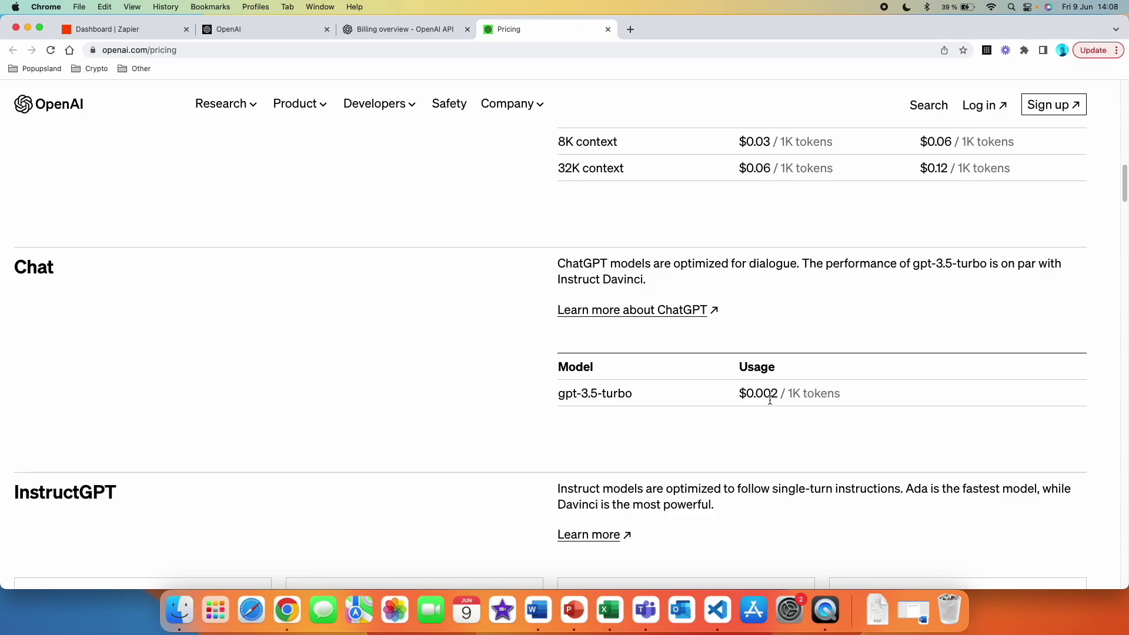
pyautogui.scroll(15, 770, 400)
pyautogui.moveTo(642, 246); pyautogui.dragTo(557, 178)
pyautogui.scroll(-10, 711, 295)
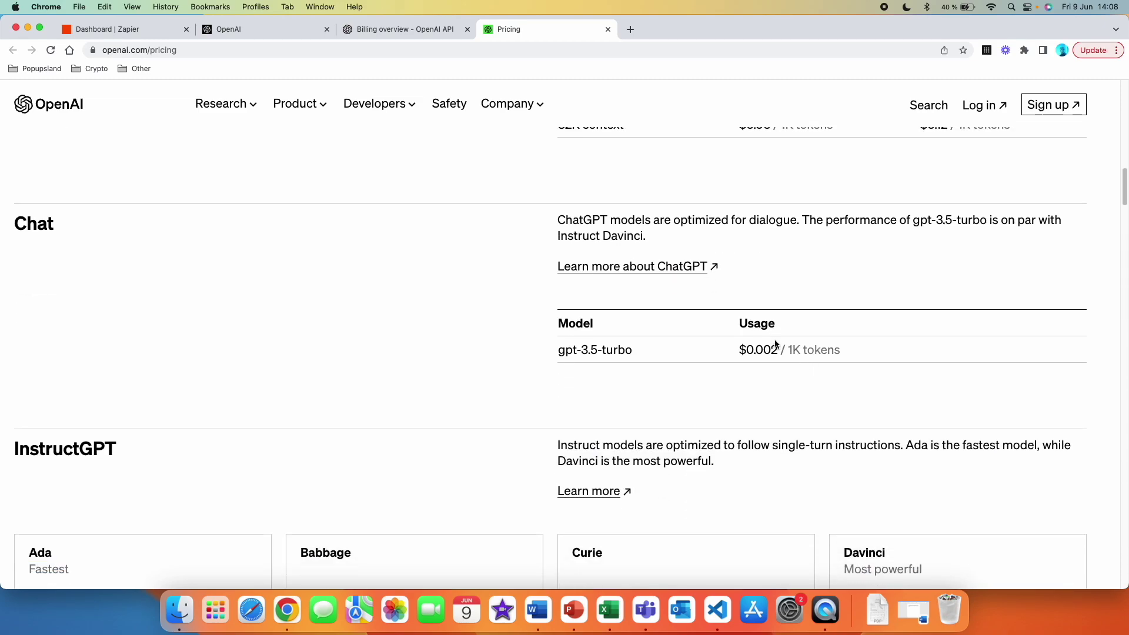
pyautogui.scroll(3, 776, 344)
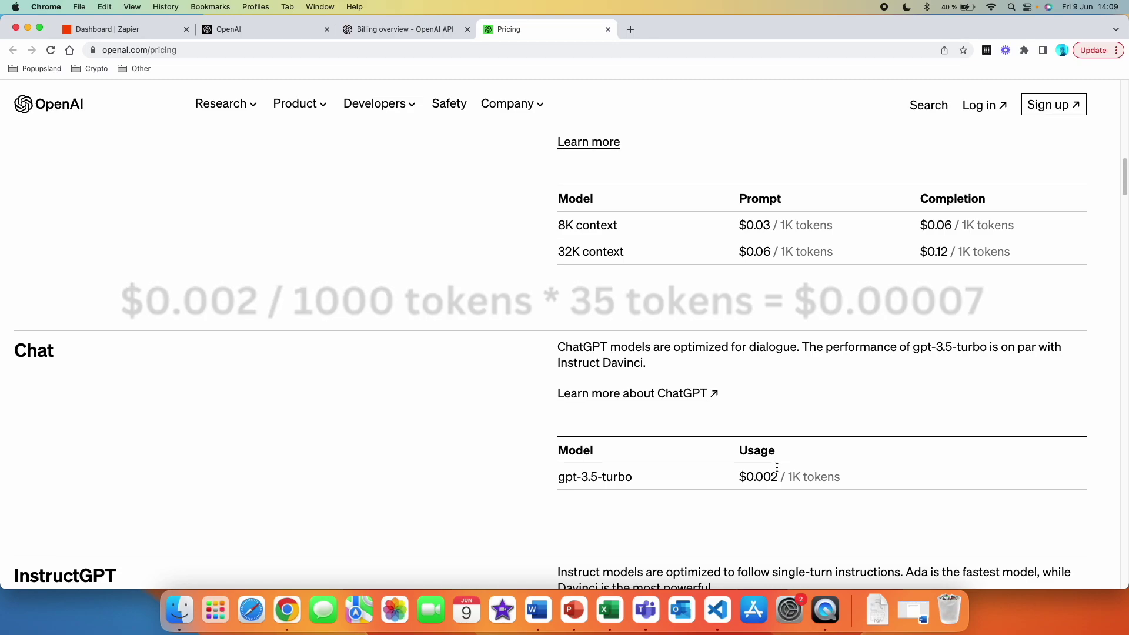
pyautogui.scroll(2, 770, 467)
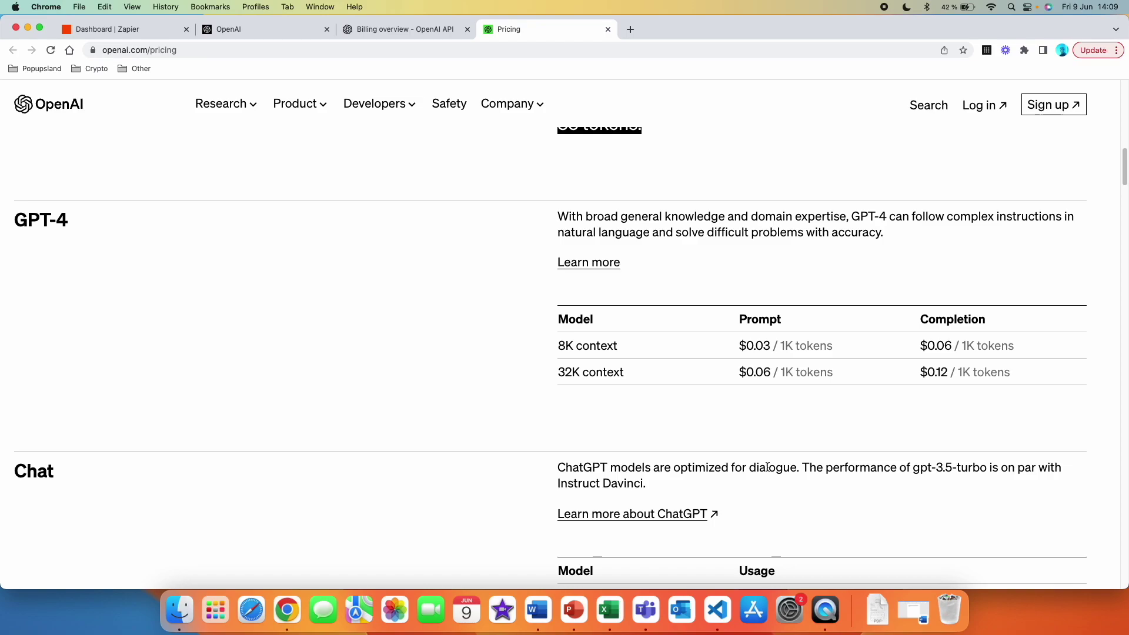
pyautogui.hotkey('ctrl', 'shift', 'Tab')
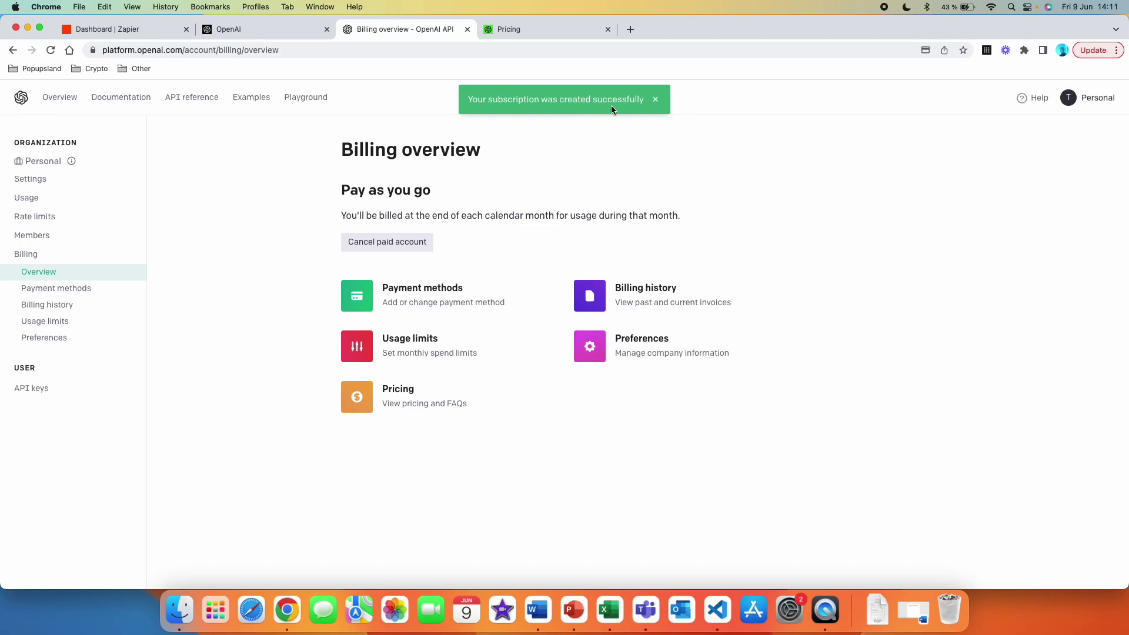
# Read the 'Your New Paid Plan' confirmation email, then close it to return to OpenAI usage
pyautogui.click(630, 29)
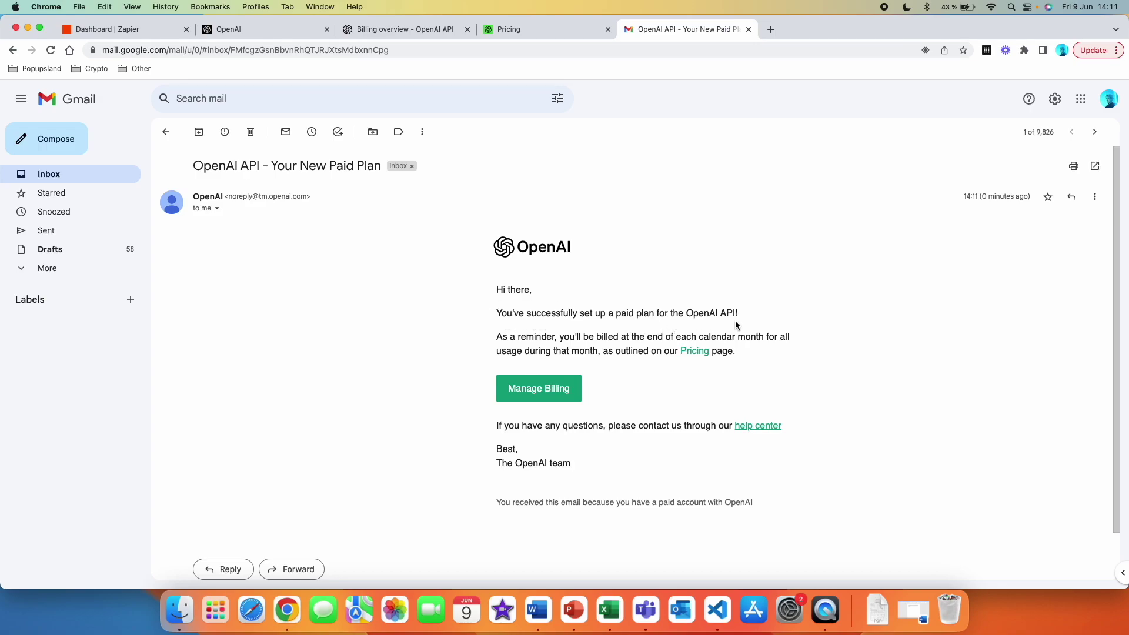
pyautogui.press('super+w')
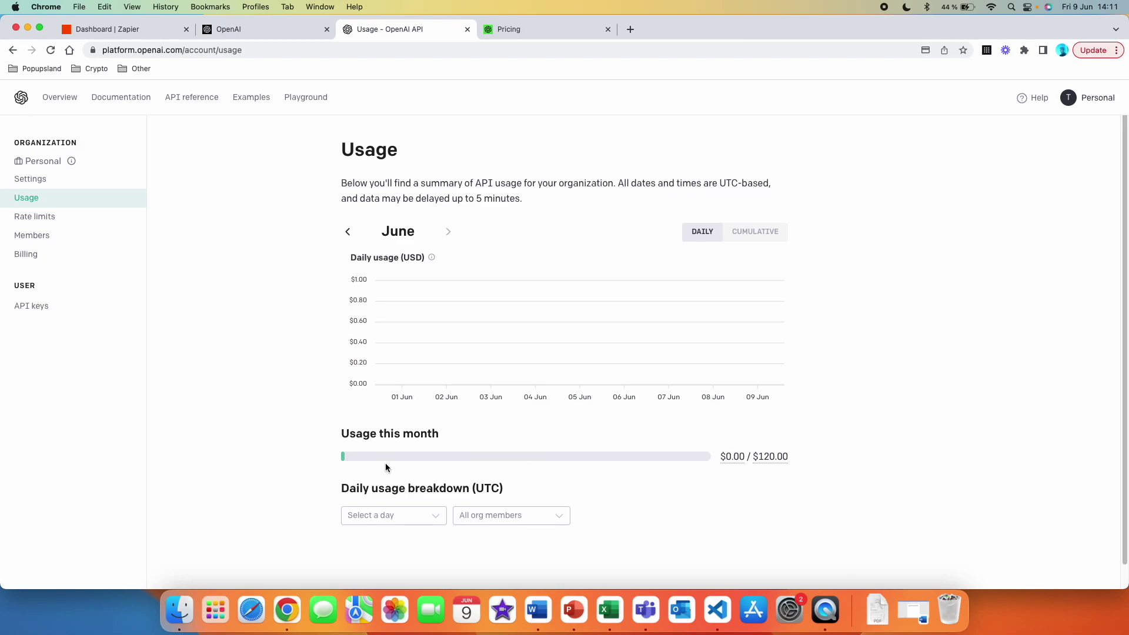
# Open the API keys page listing the existing secret key
pyautogui.click(61, 312)
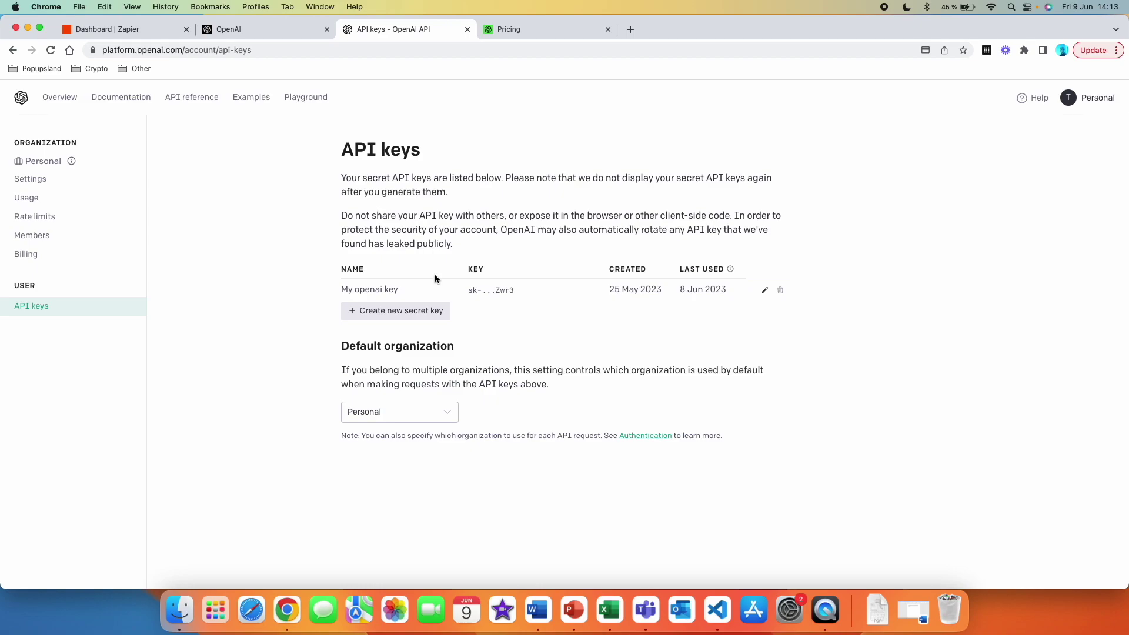
# Create a secret key named 'ChatGPT', copy the generated key value and close the dialog
pyautogui.click(433, 323)
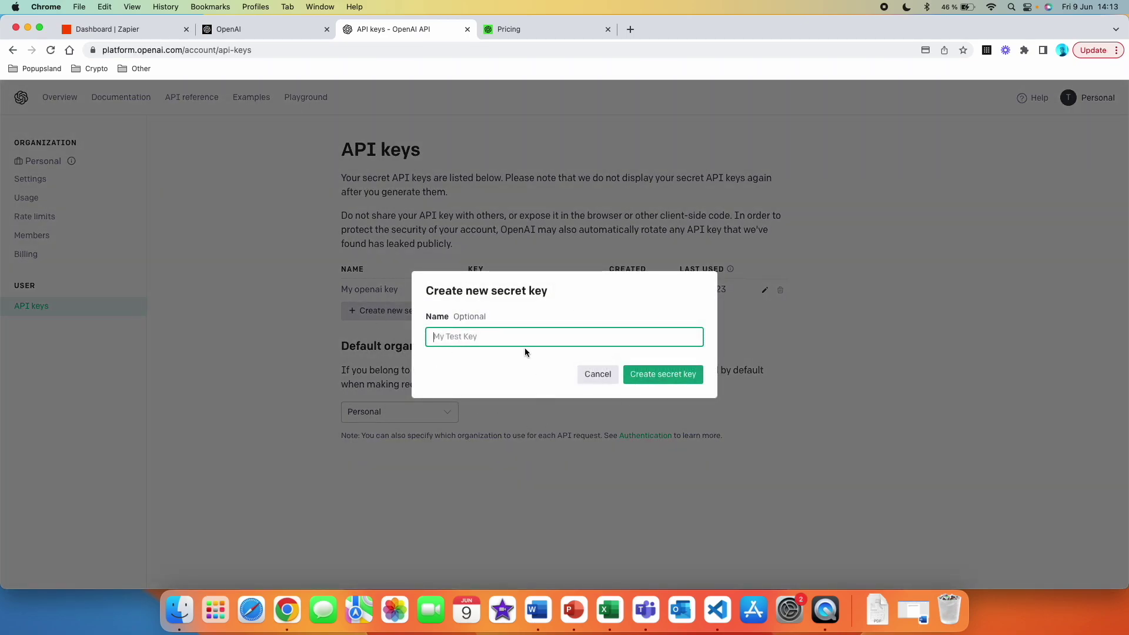
pyautogui.write('ChatGPT')
pyautogui.click(674, 385)
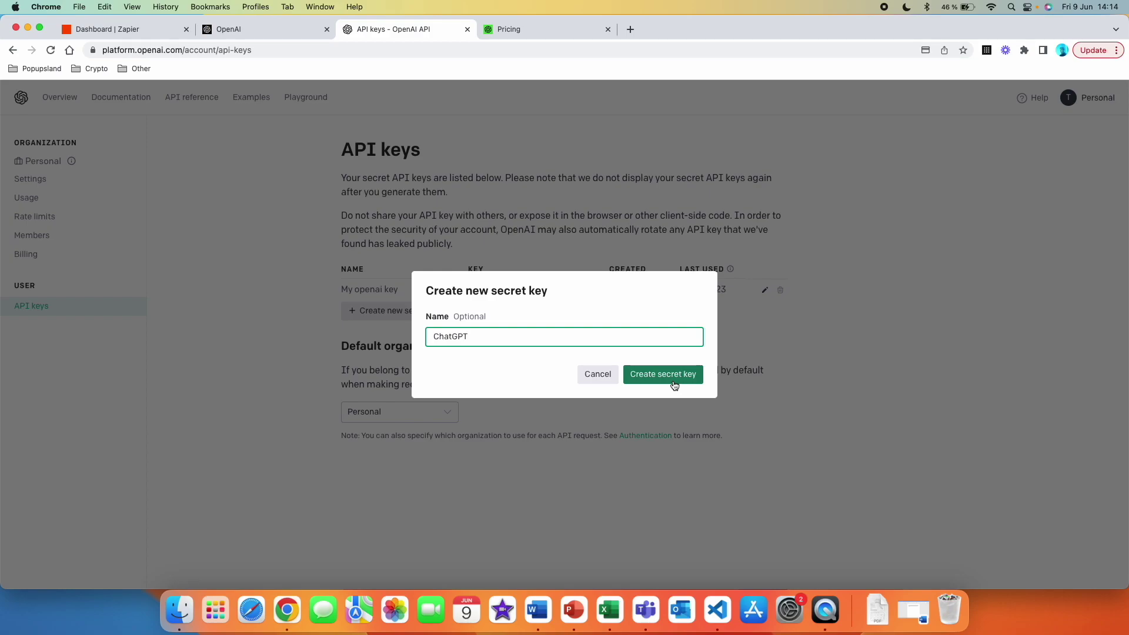
pyautogui.click(663, 379)
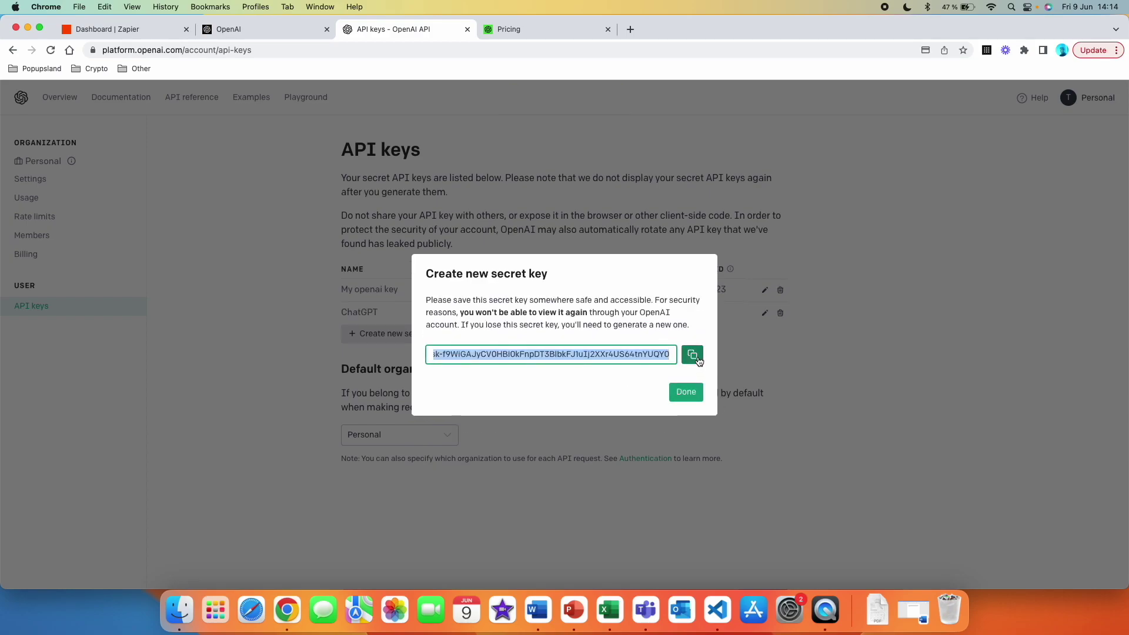
pyautogui.click(692, 355)
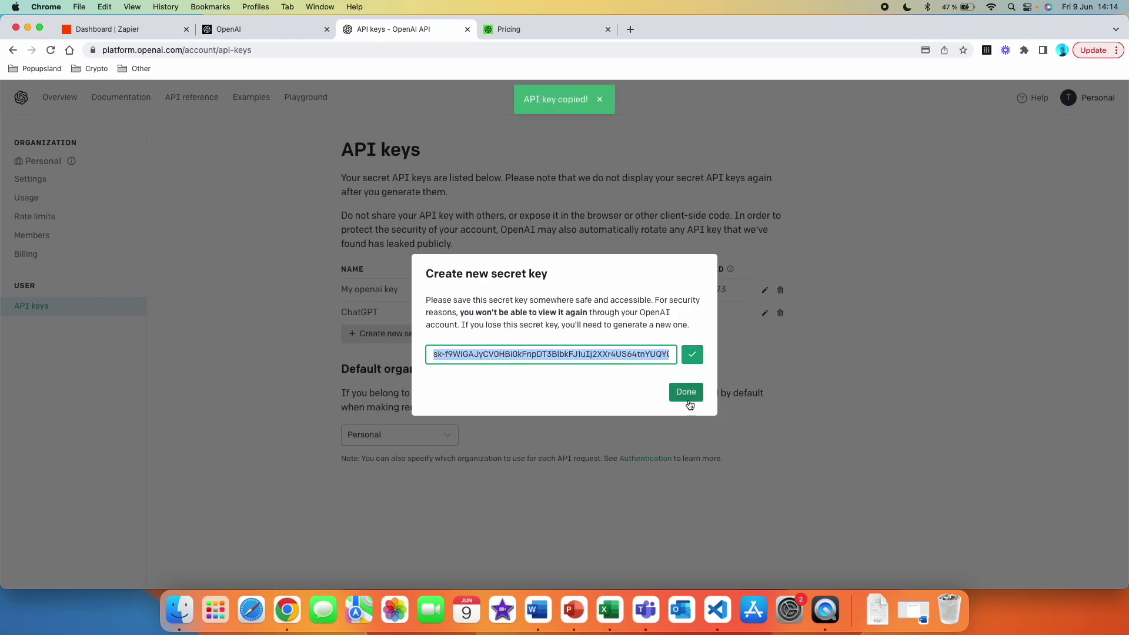
pyautogui.click(687, 395)
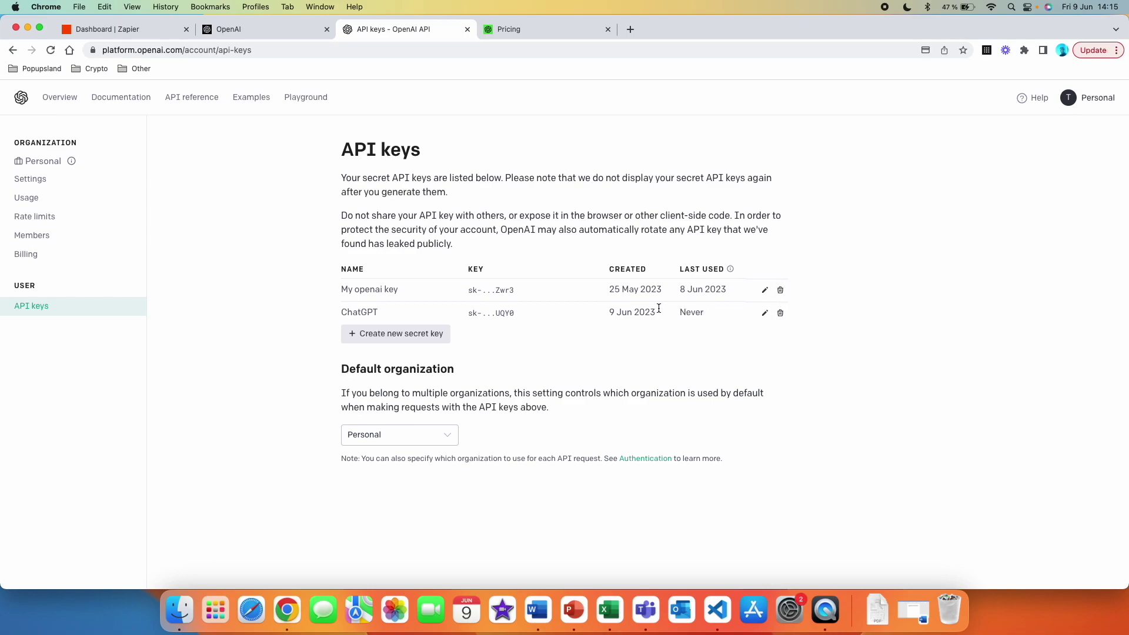
# Delete the old 'My openai key' secret key and confirm revoking it
pyautogui.click(780, 290)
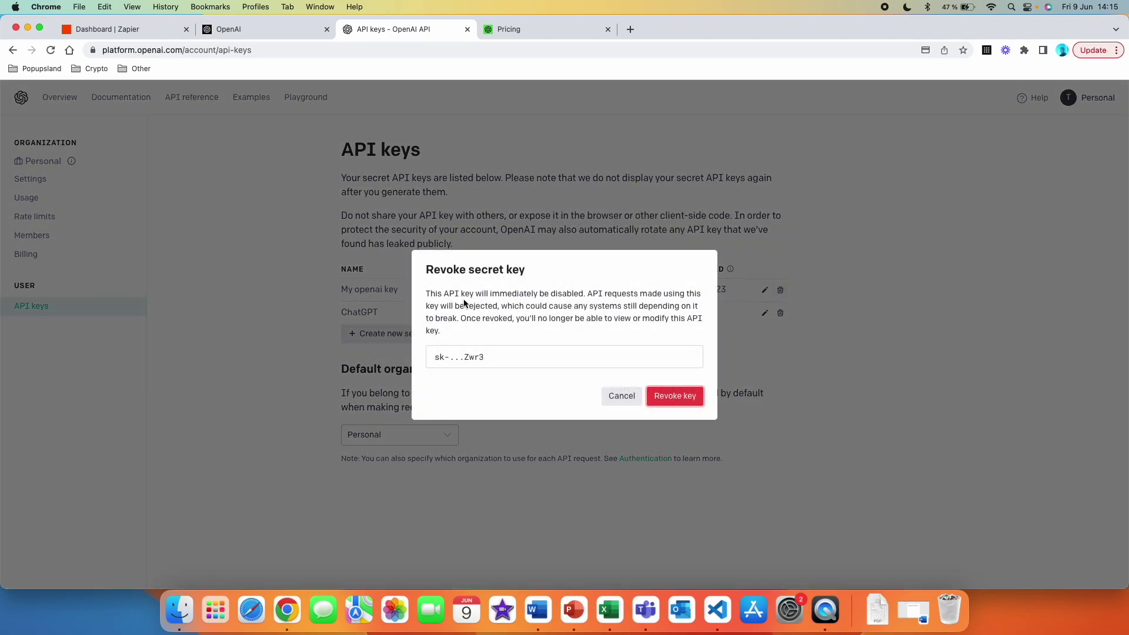
pyautogui.click(690, 395)
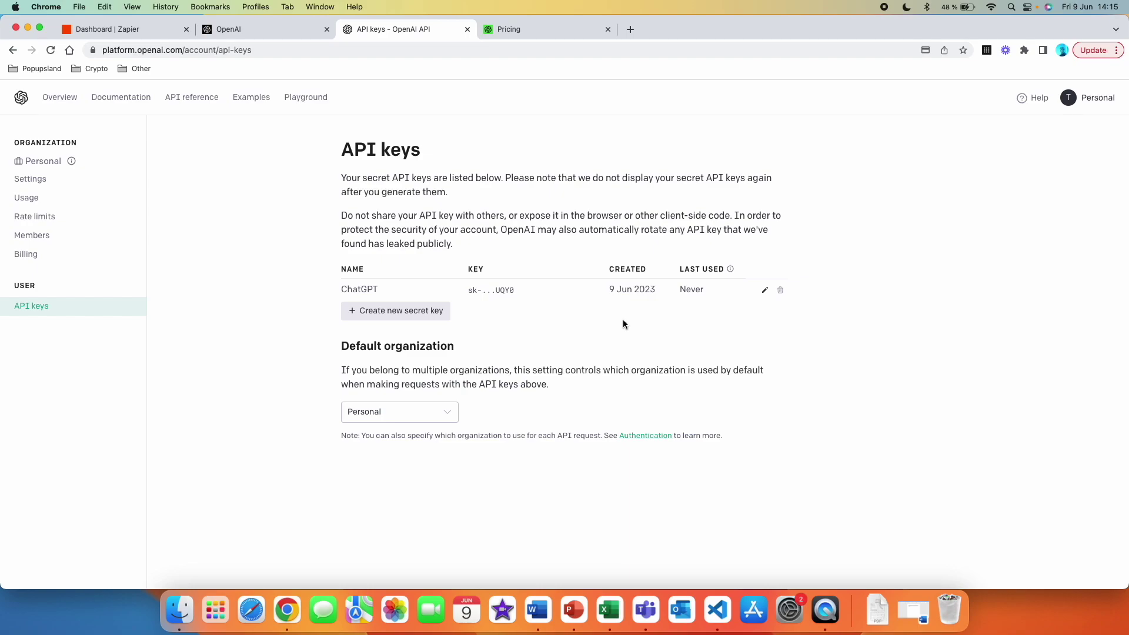
pyautogui.press('super+1')
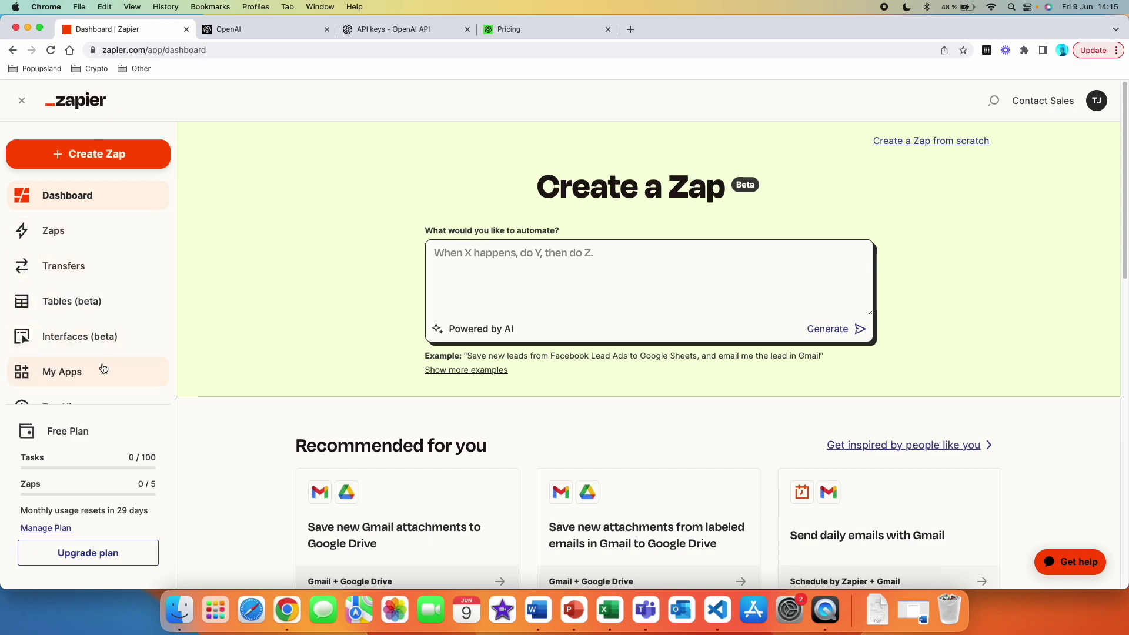
# Add a ChatGPT connection in My Apps using the pasted API key, then test it successfully
pyautogui.click(54, 379)
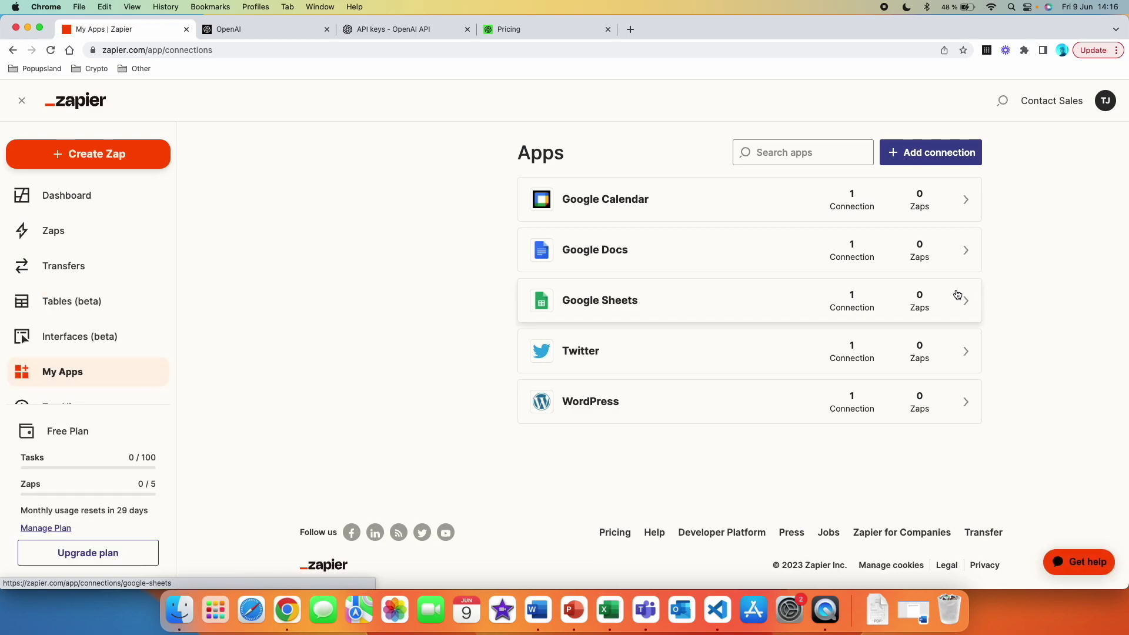
pyautogui.click(931, 156)
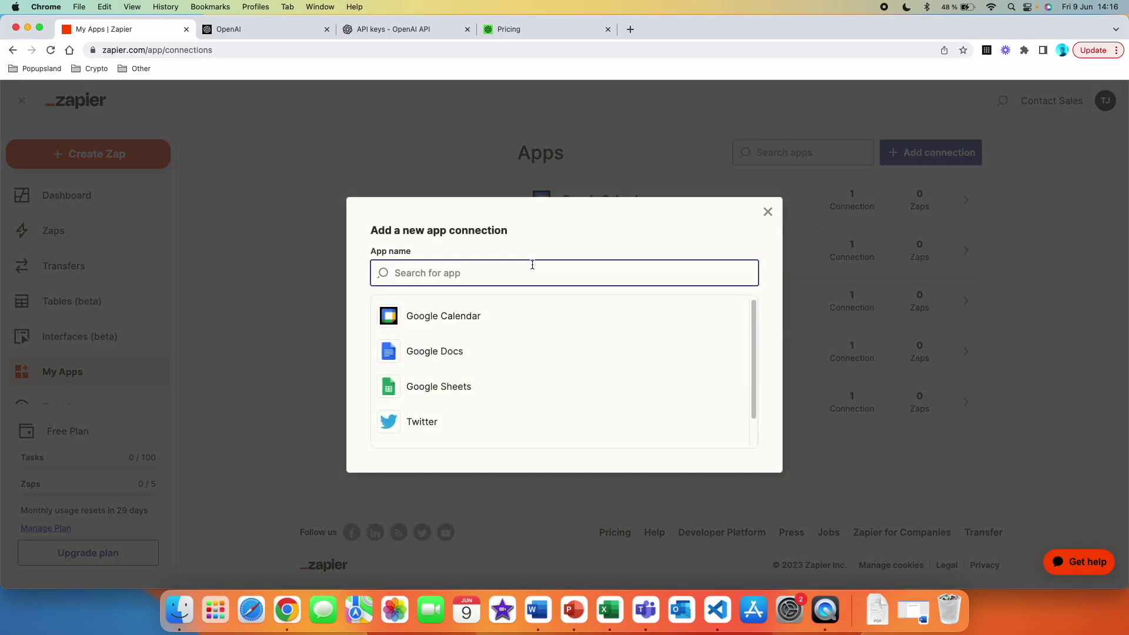
pyautogui.write('chatgpt')
pyautogui.click(430, 383)
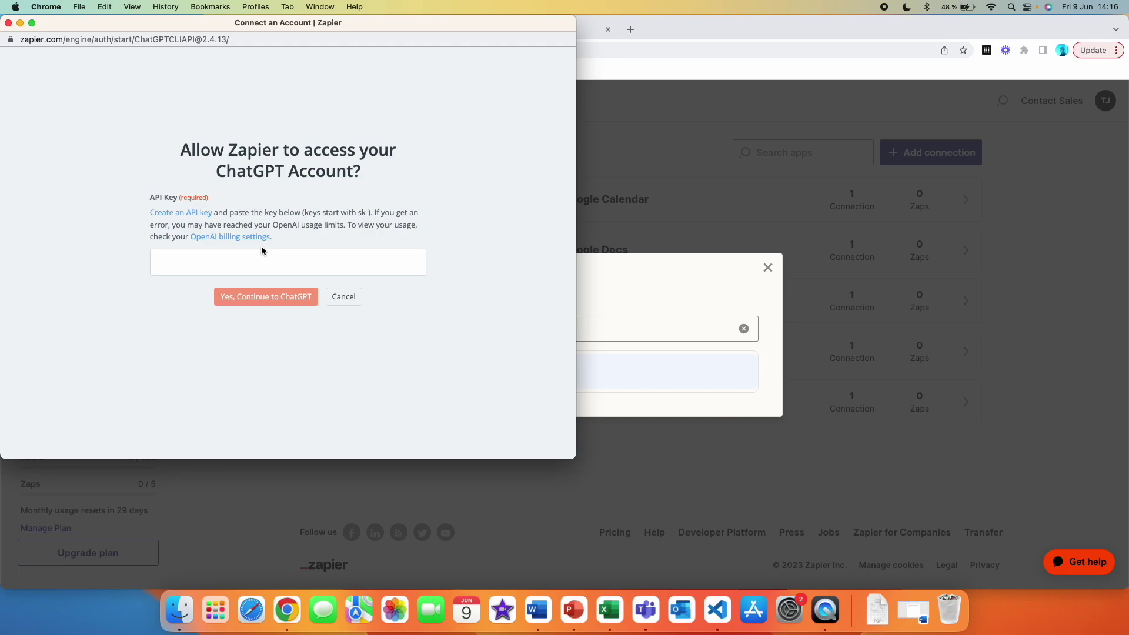
pyautogui.click(261, 260)
pyautogui.press('super+v')
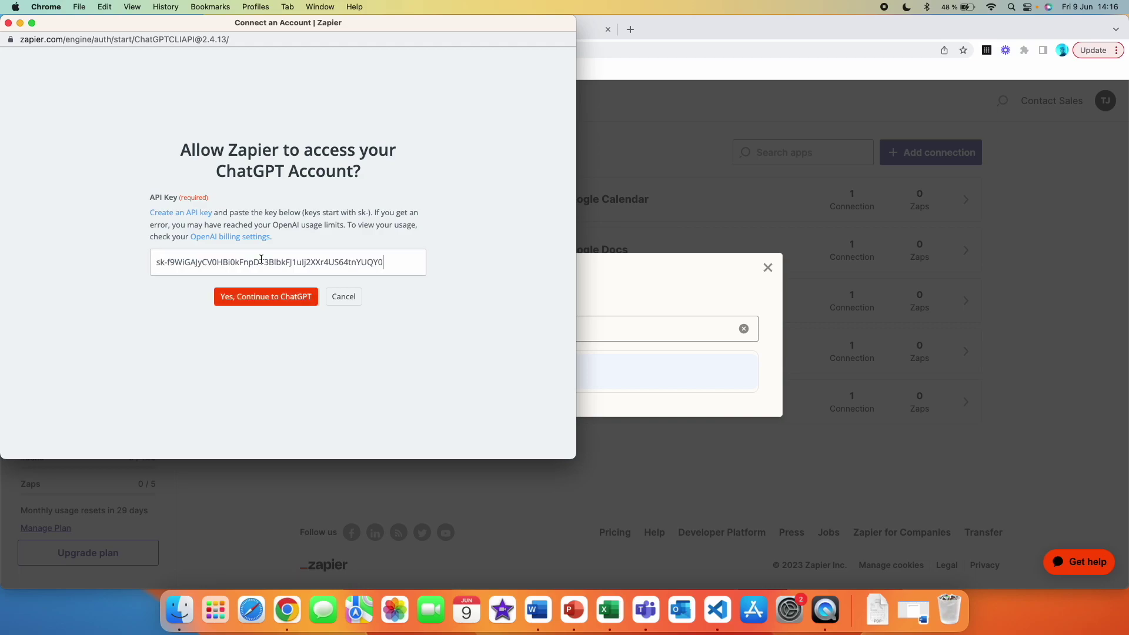
pyautogui.click(266, 298)
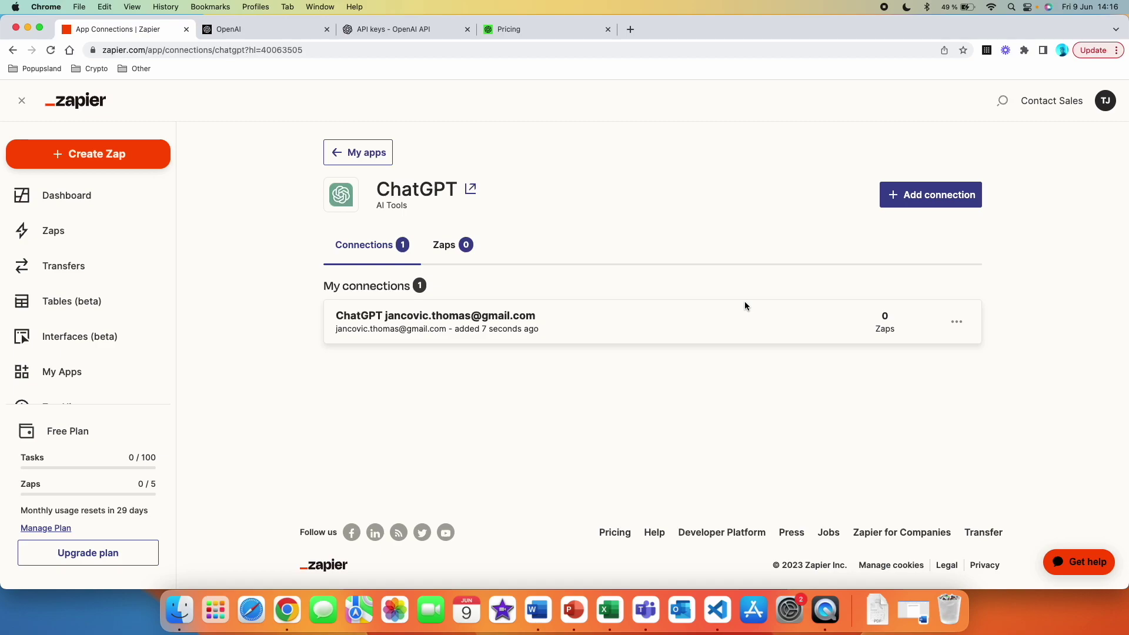
pyautogui.click(956, 322)
pyautogui.click(924, 357)
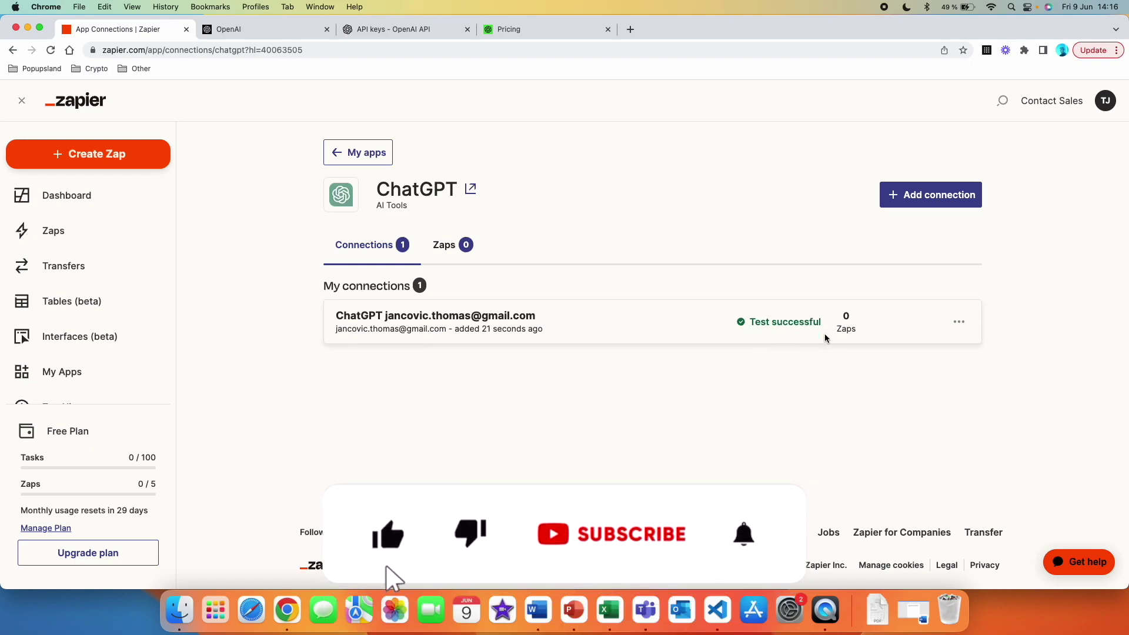
# Add an OpenAI (GPT-3, DALL·E, Whisper) connection with the pasted API key and test it
pyautogui.click(361, 158)
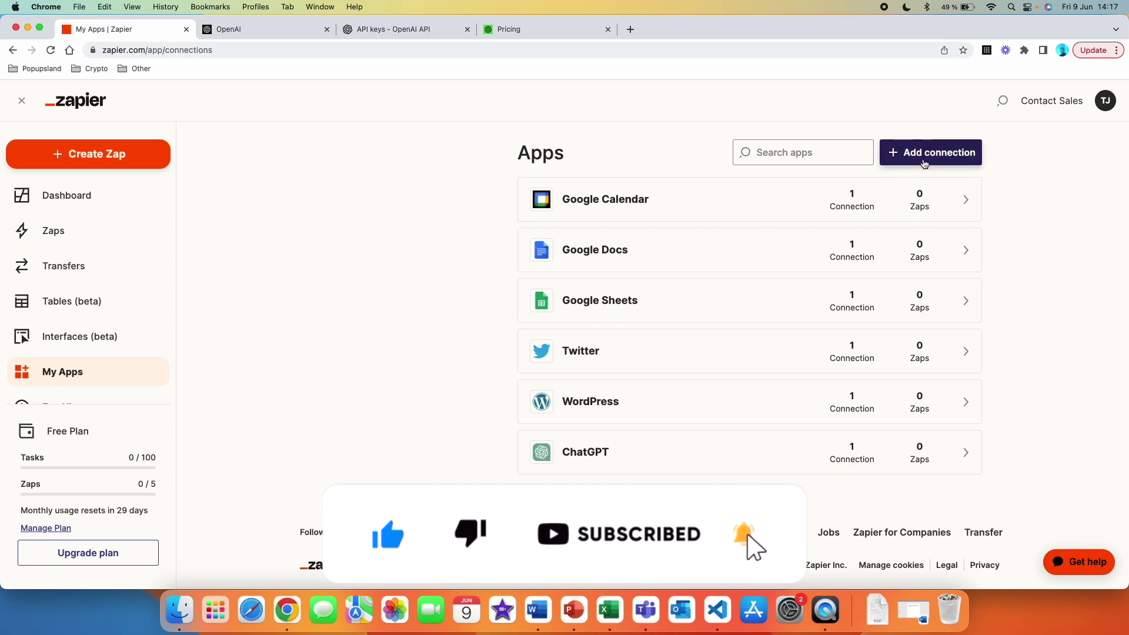
pyautogui.click(925, 158)
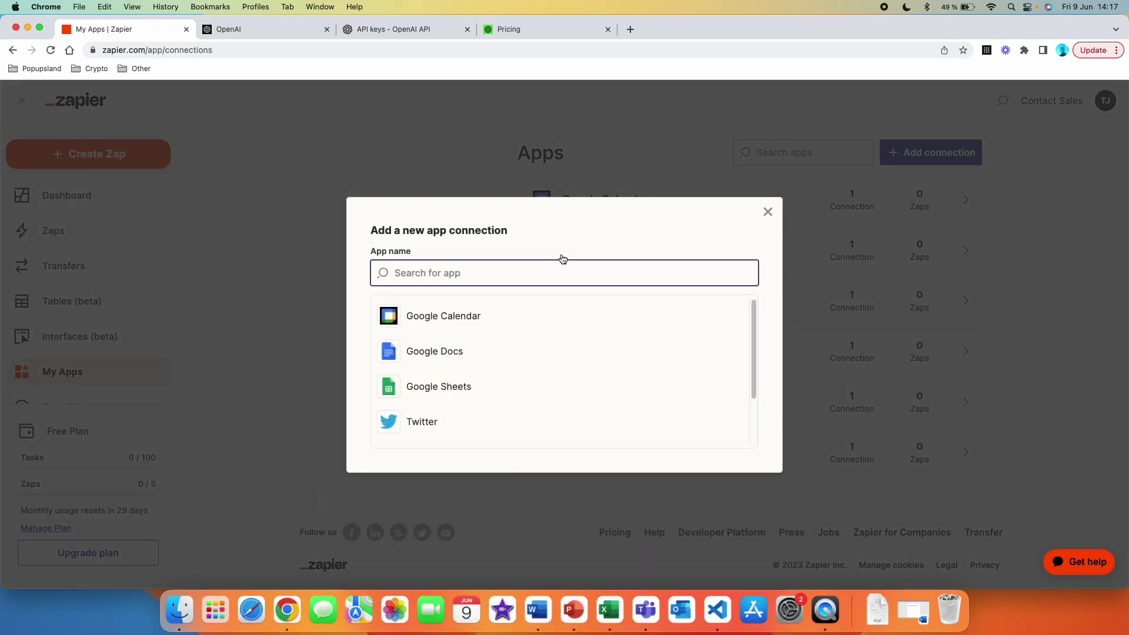
pyautogui.write('openai')
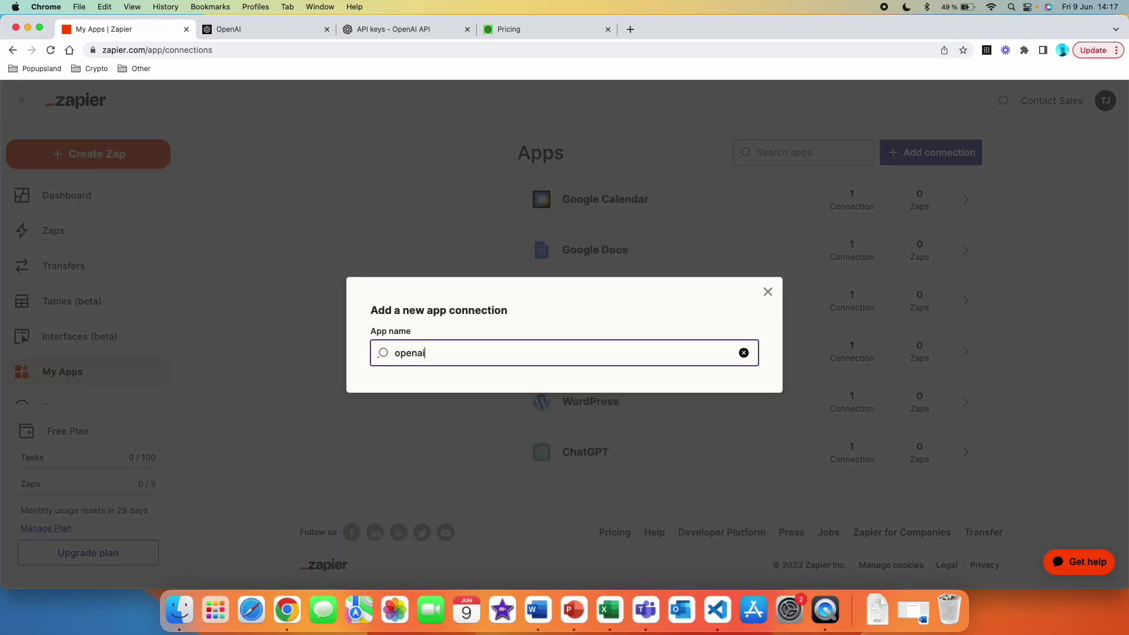
pyautogui.click(466, 377)
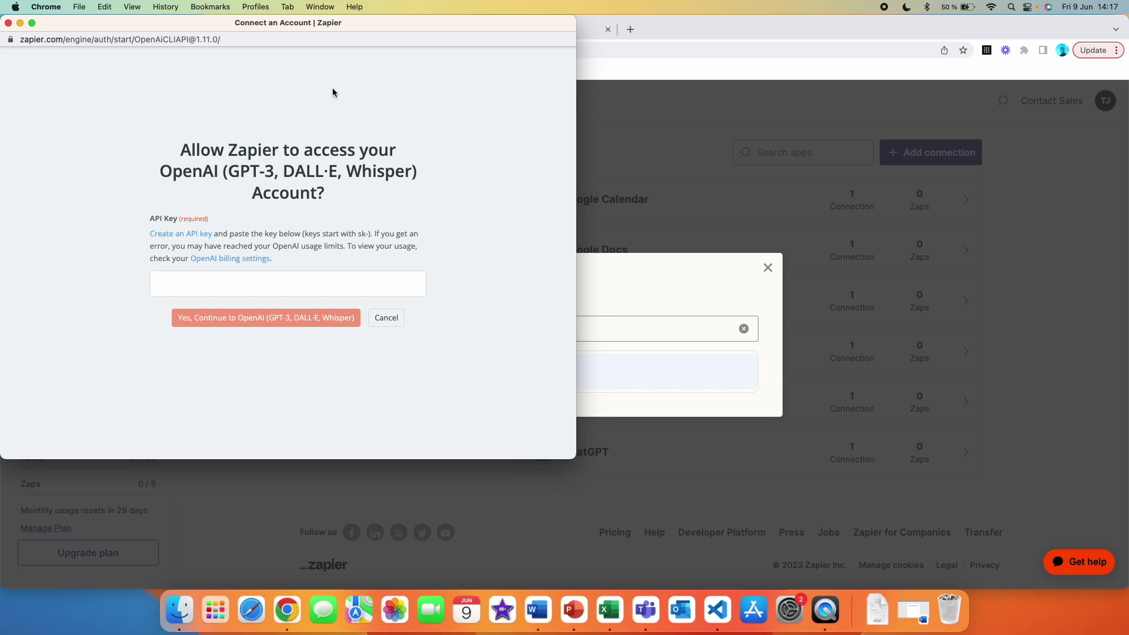
pyautogui.click(261, 289)
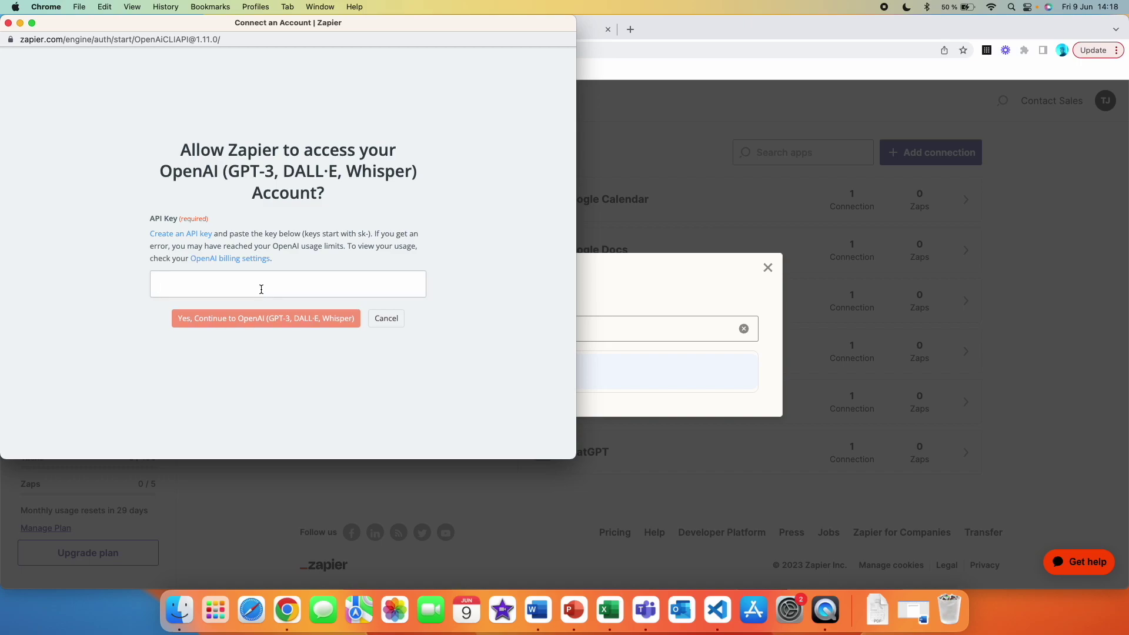
pyautogui.press('cmd+v')
pyautogui.click(303, 318)
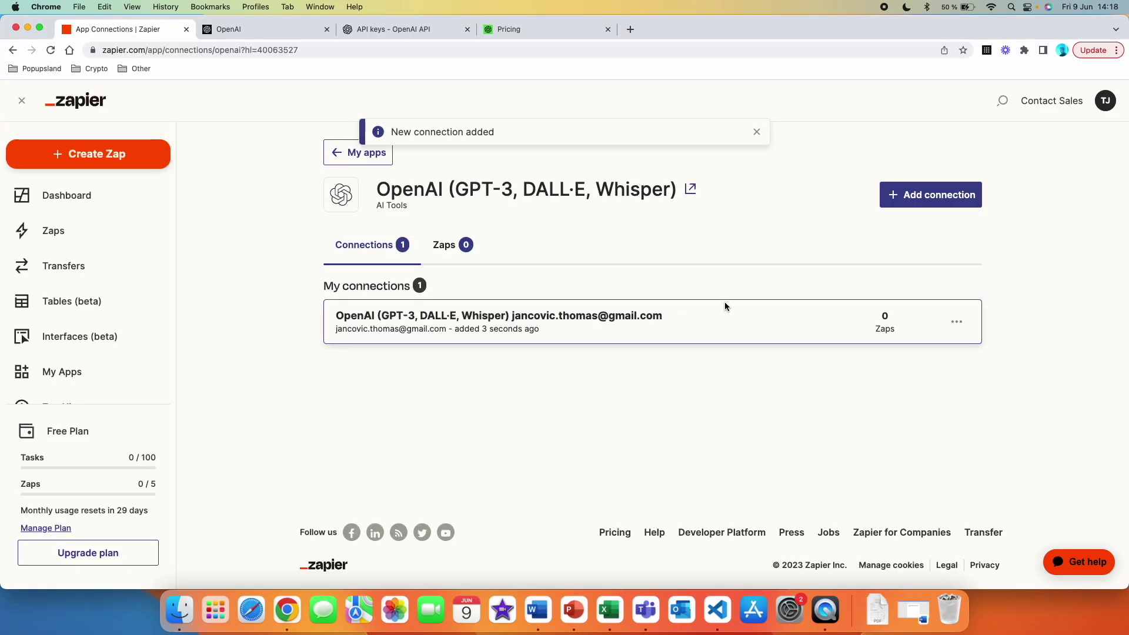
pyautogui.click(957, 323)
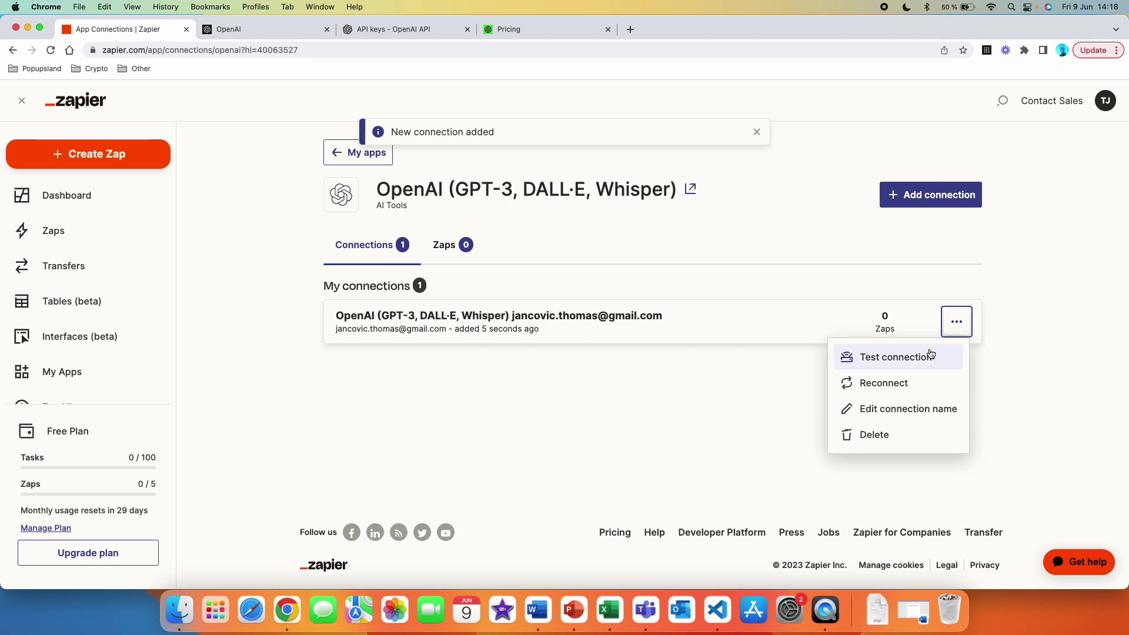
pyautogui.click(930, 354)
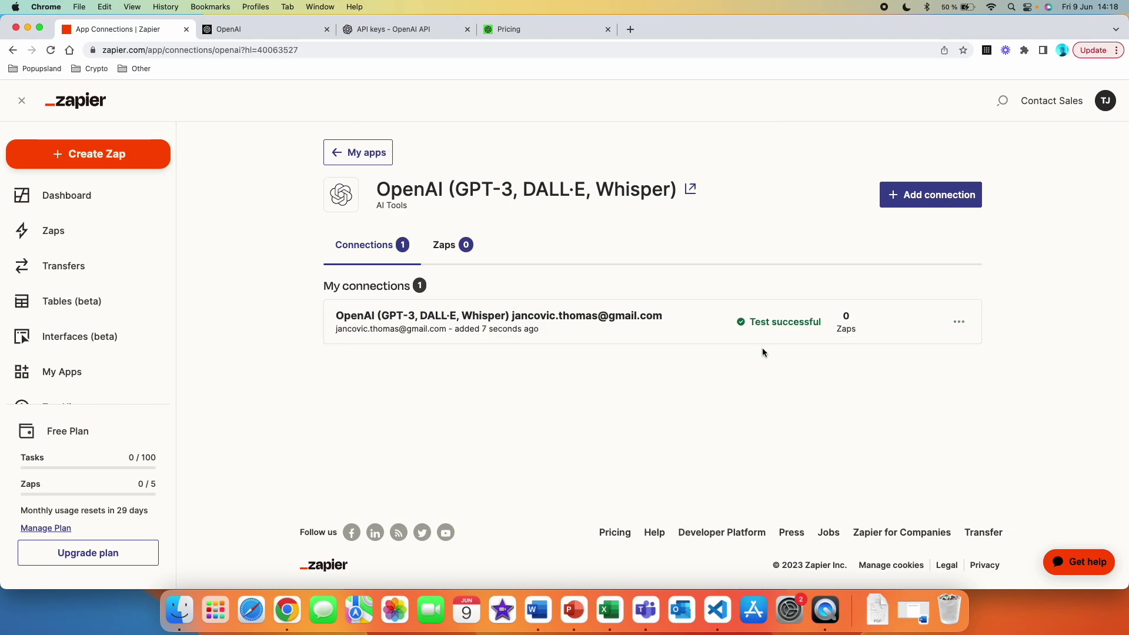
pyautogui.click(349, 159)
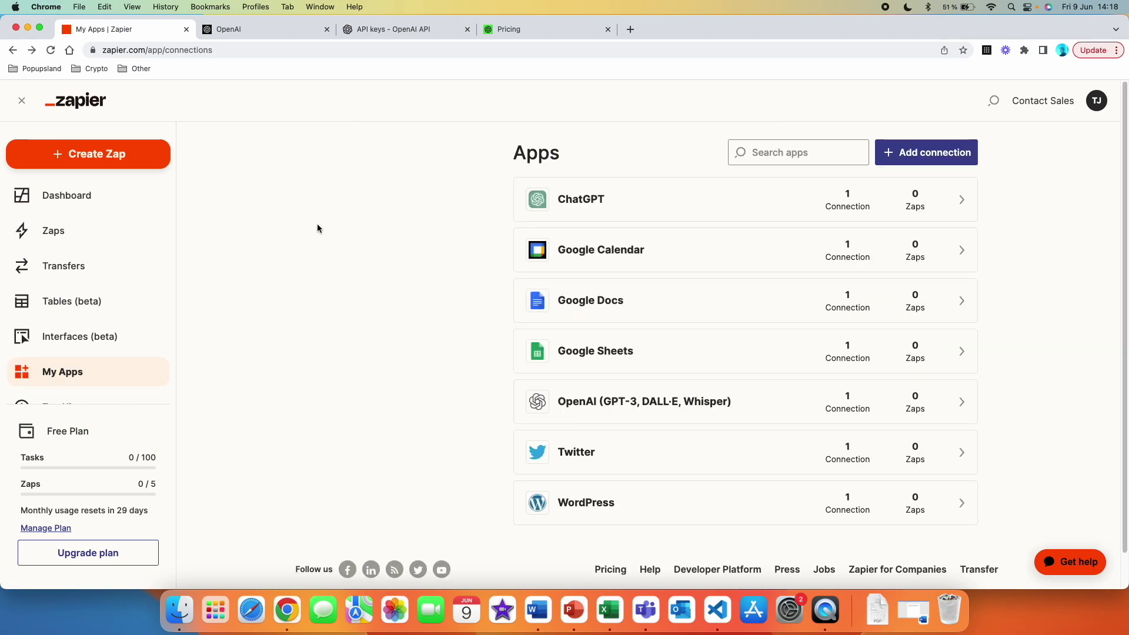
# Start a new Zap with a Schedule by Zapier 'Every Day' trigger
pyautogui.click(146, 156)
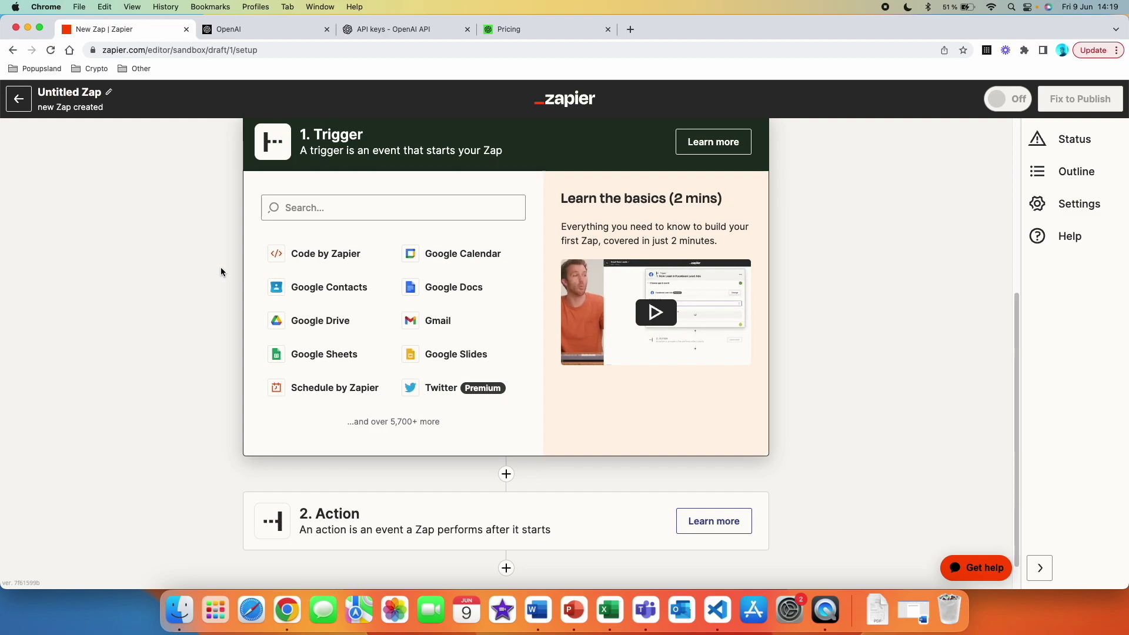
pyautogui.scroll(-1, 247, 329)
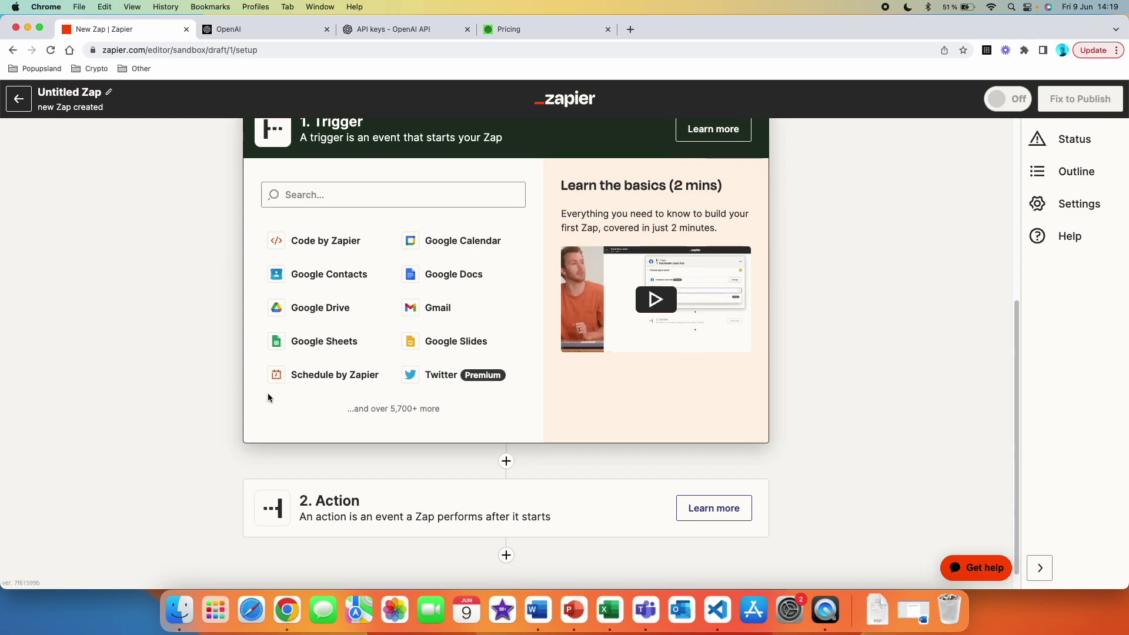
pyautogui.click(312, 388)
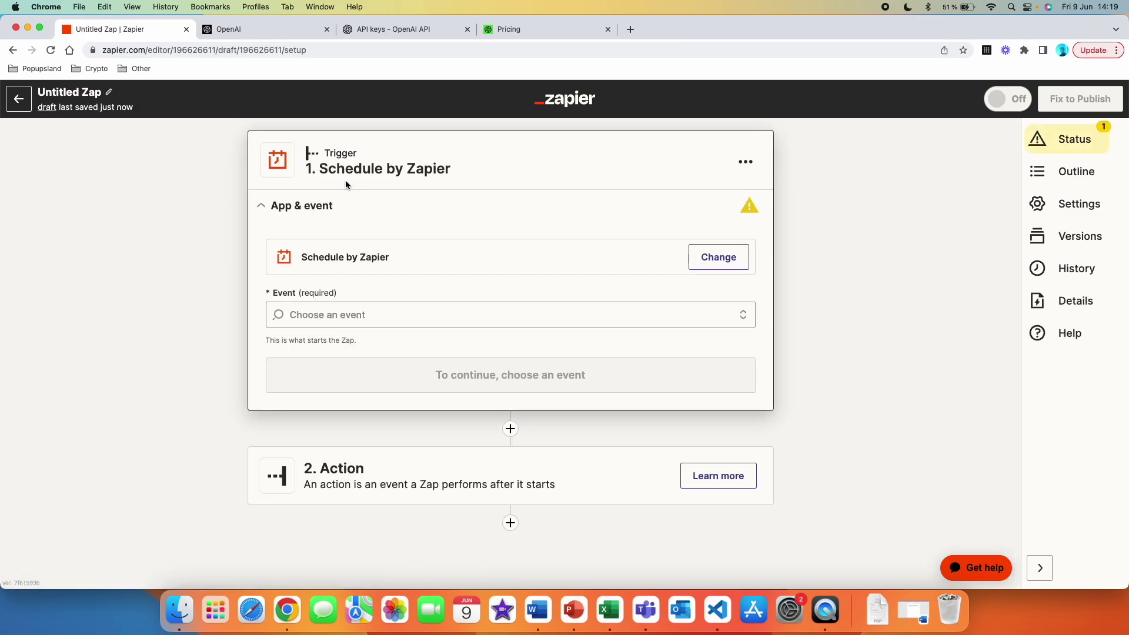
pyautogui.click(351, 314)
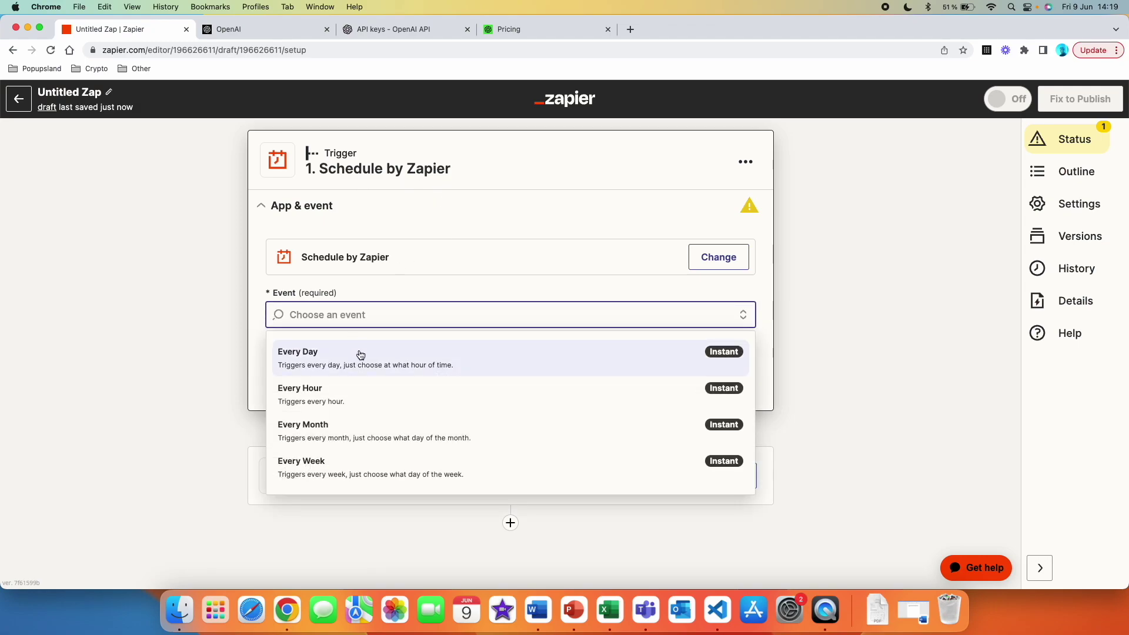
pyautogui.click(360, 355)
pyautogui.moveTo(262, 341); pyautogui.dragTo(360, 344)
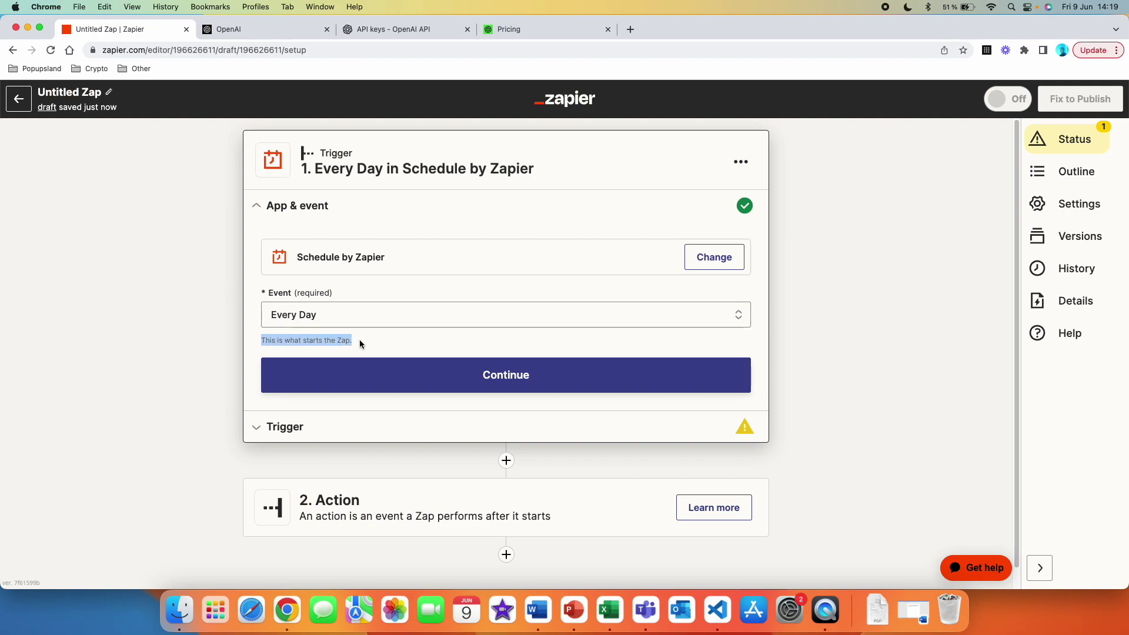
pyautogui.click(524, 368)
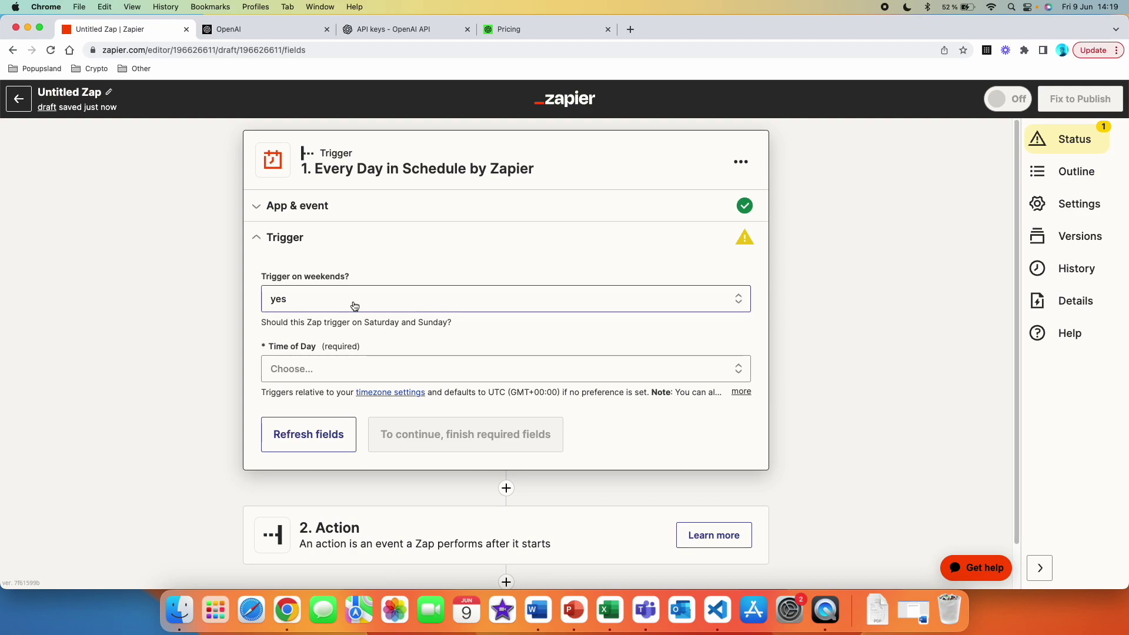
# Set the trigger time to 11am and run a successful trigger test
pyautogui.click(345, 370)
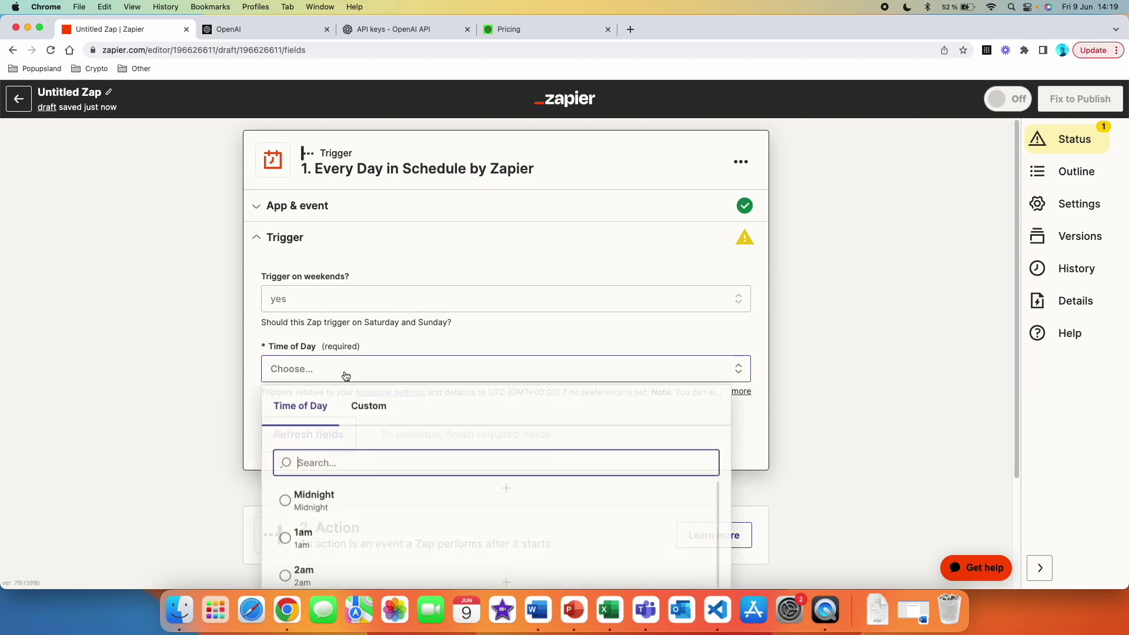
pyautogui.scroll(1, 365, 523)
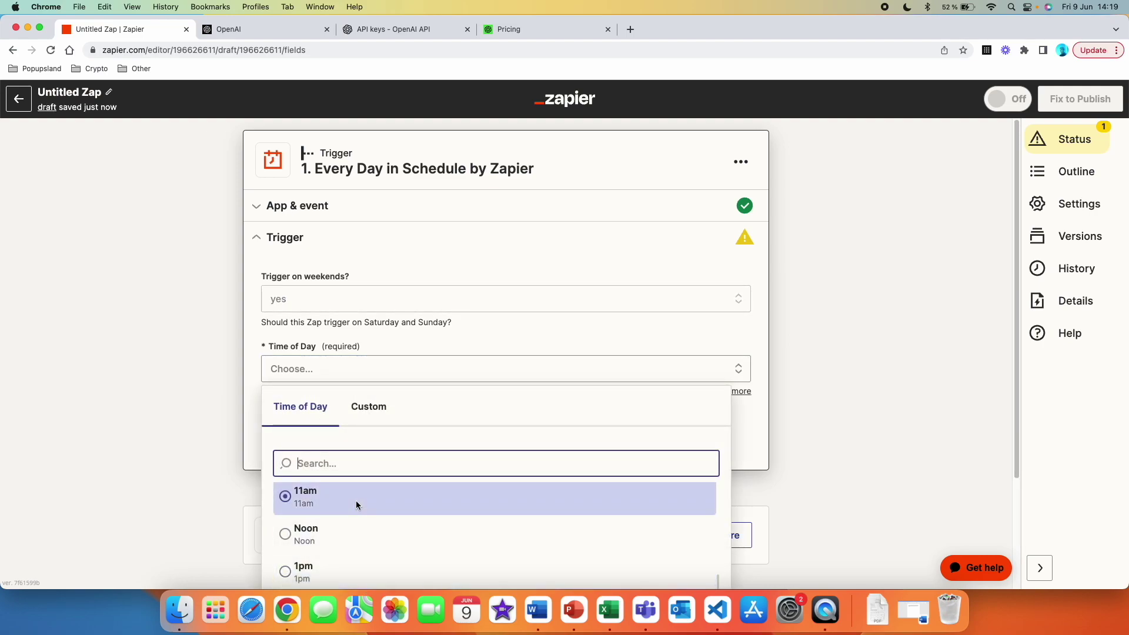
pyautogui.click(356, 499)
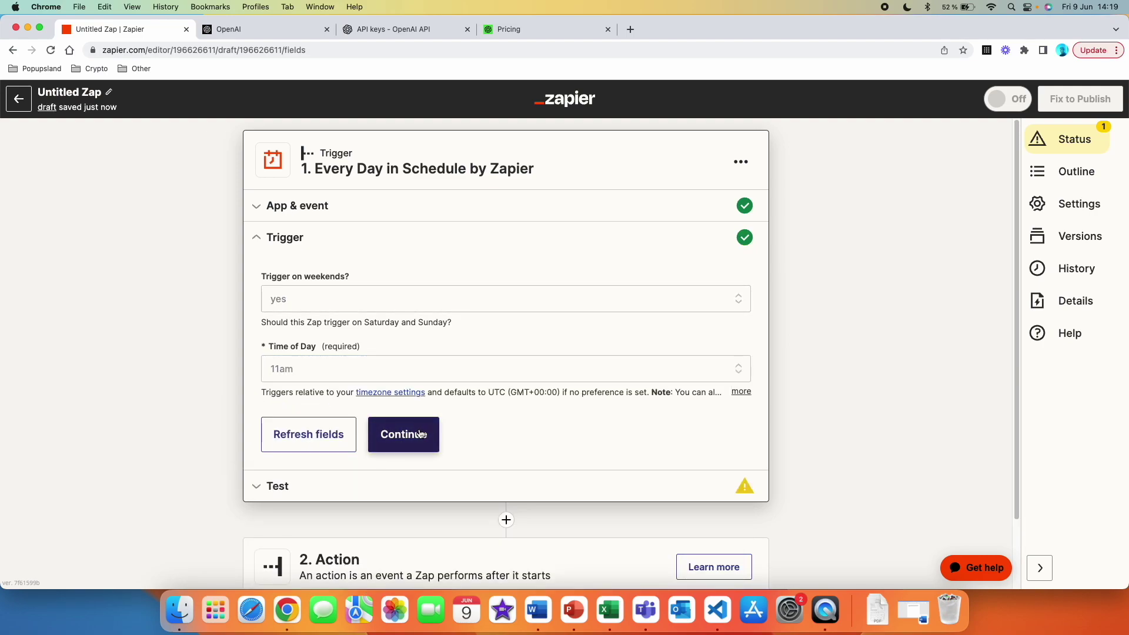
pyautogui.click(420, 434)
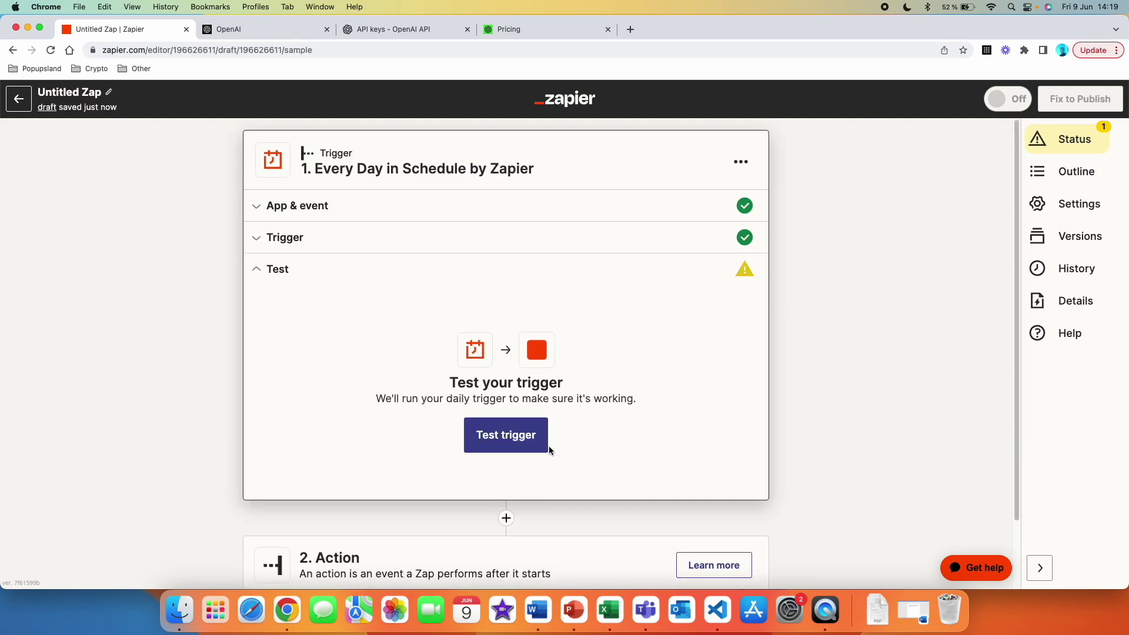
pyautogui.click(512, 440)
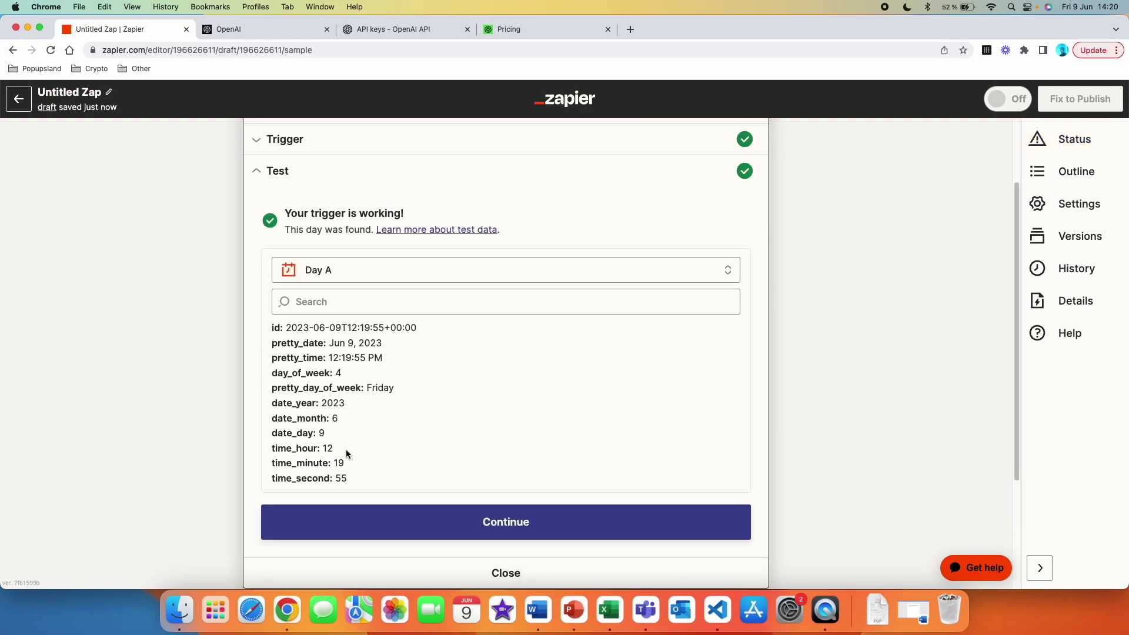
pyautogui.click(526, 519)
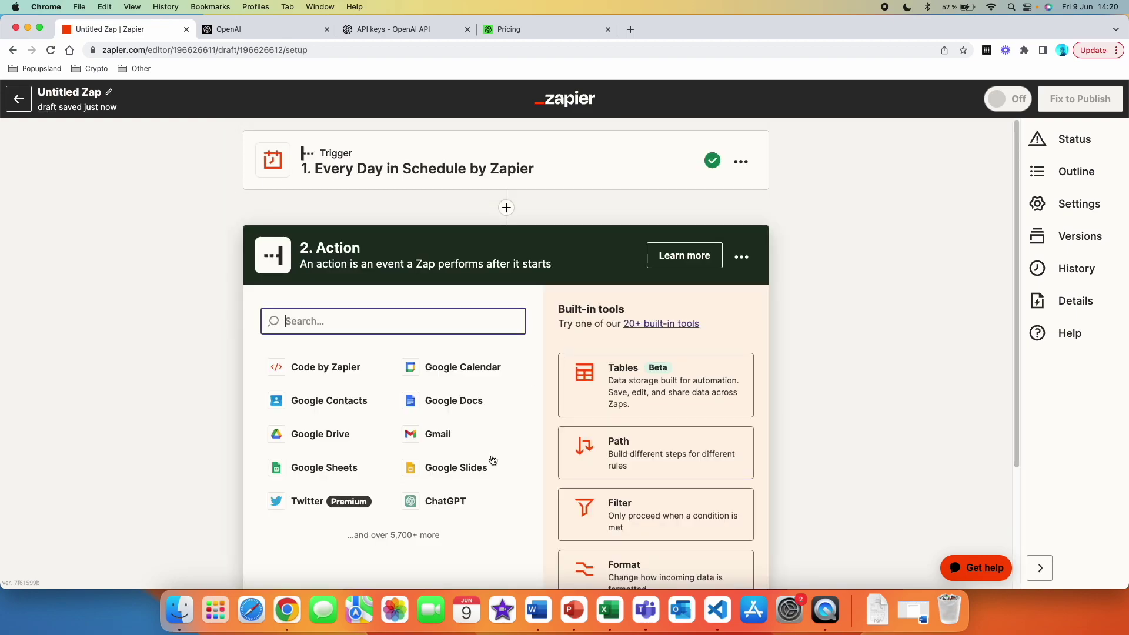
# Set step 2 to ChatGPT's Conversation event using the already-connected ChatGPT account
pyautogui.write('chatg')
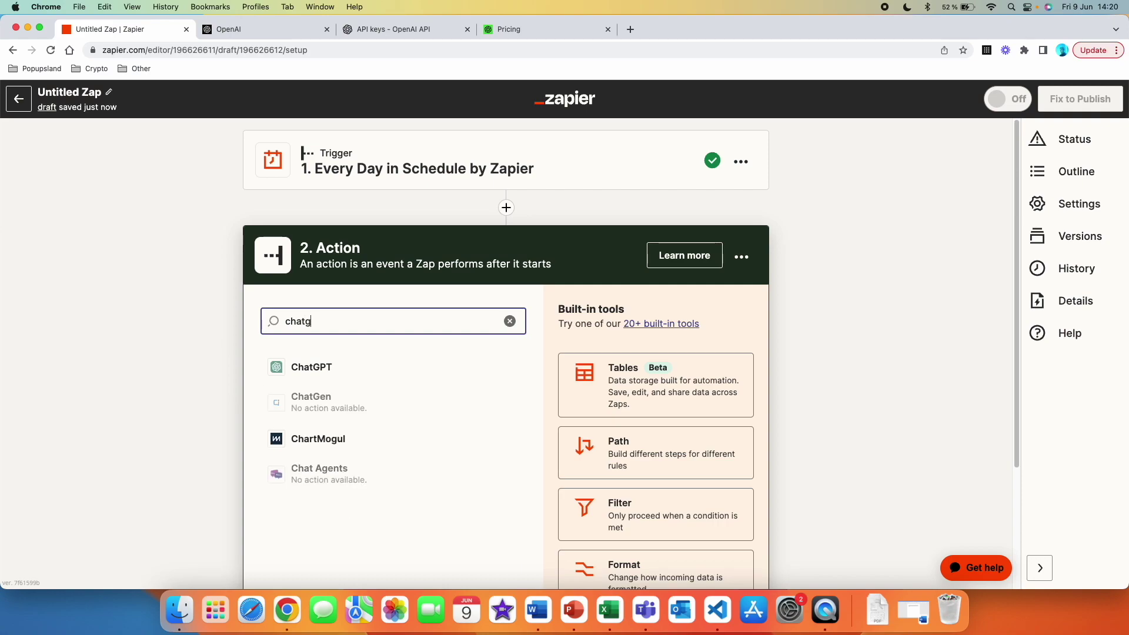
pyautogui.click(363, 367)
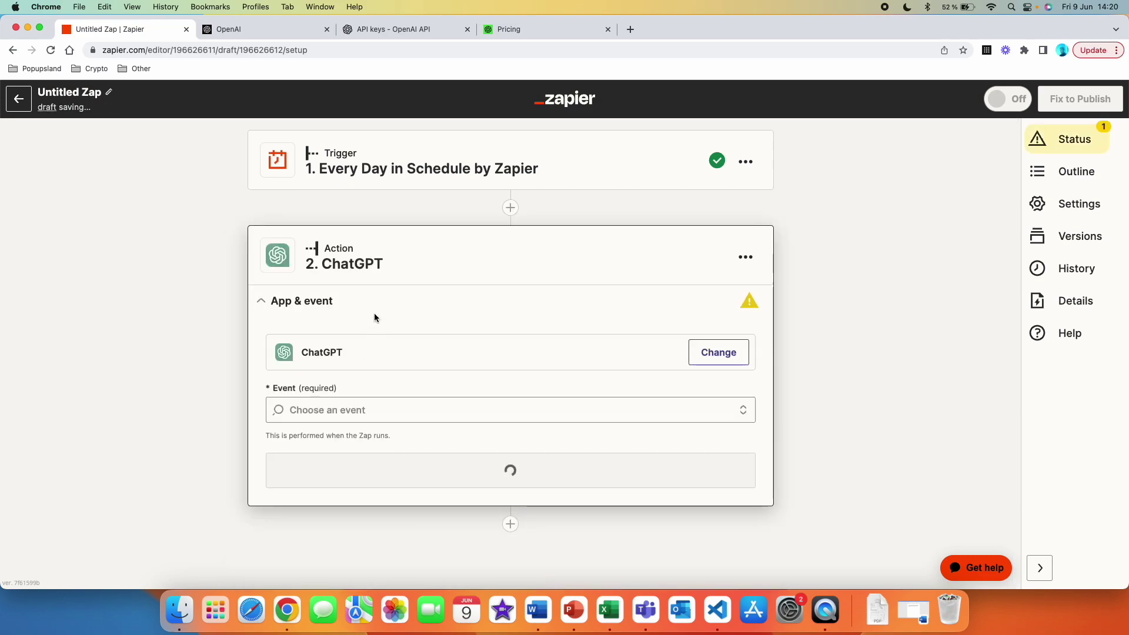
pyautogui.click(395, 410)
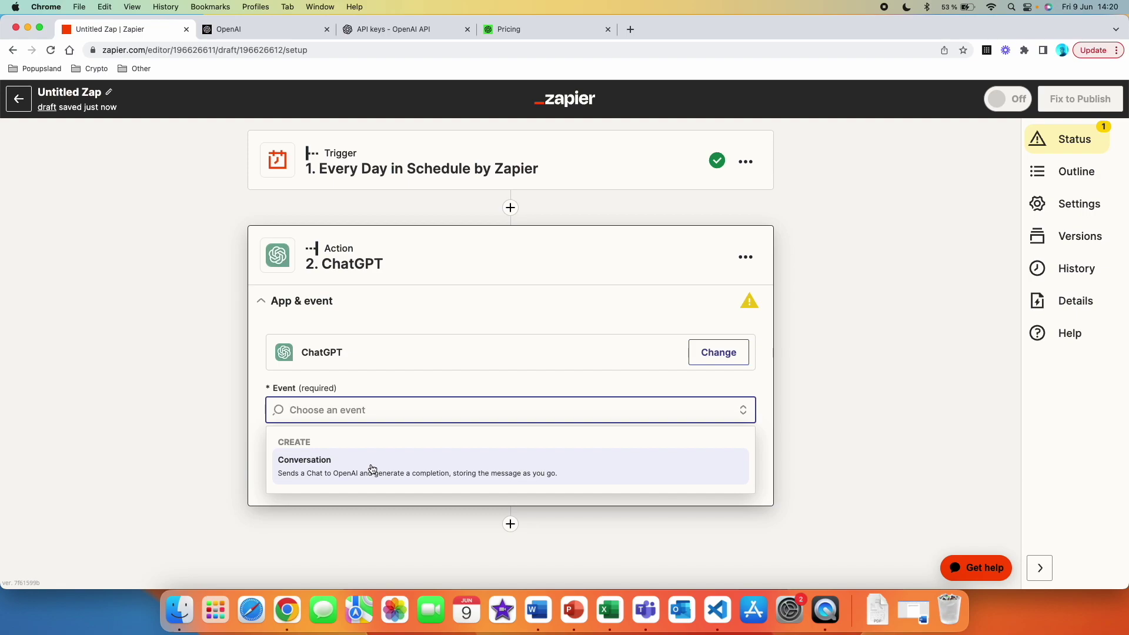
pyautogui.click(372, 469)
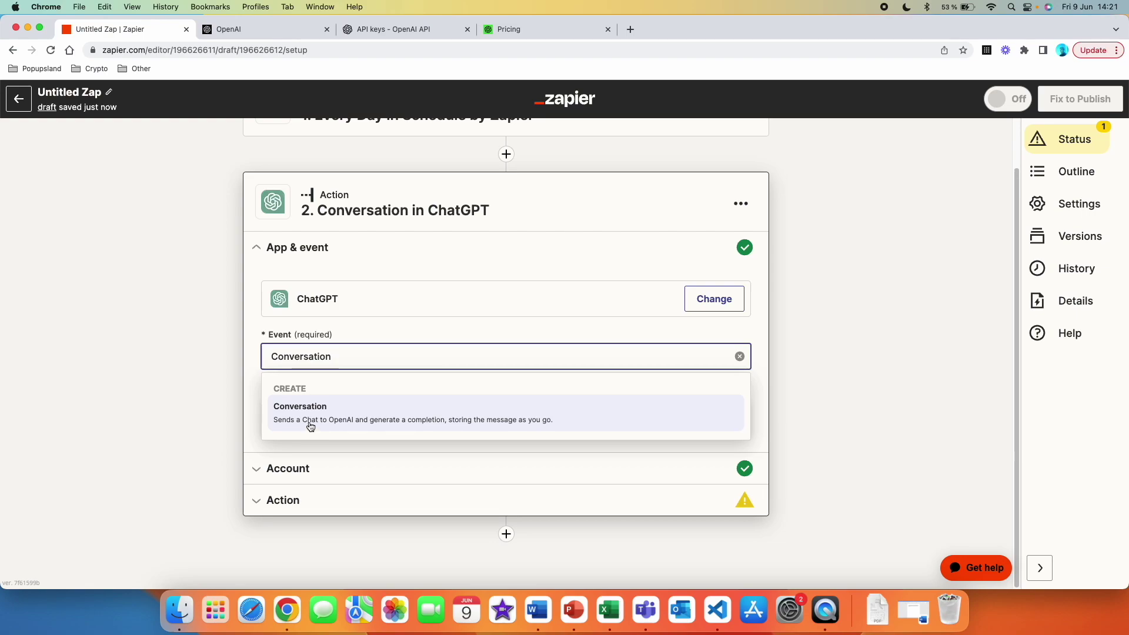
pyautogui.click(310, 426)
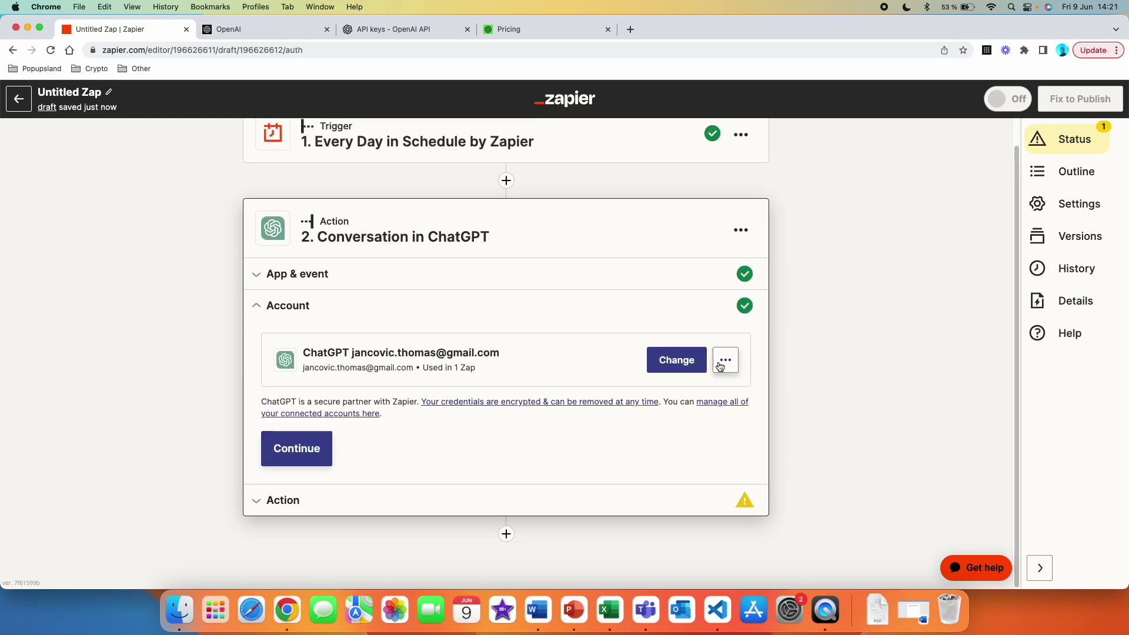
pyautogui.click(311, 463)
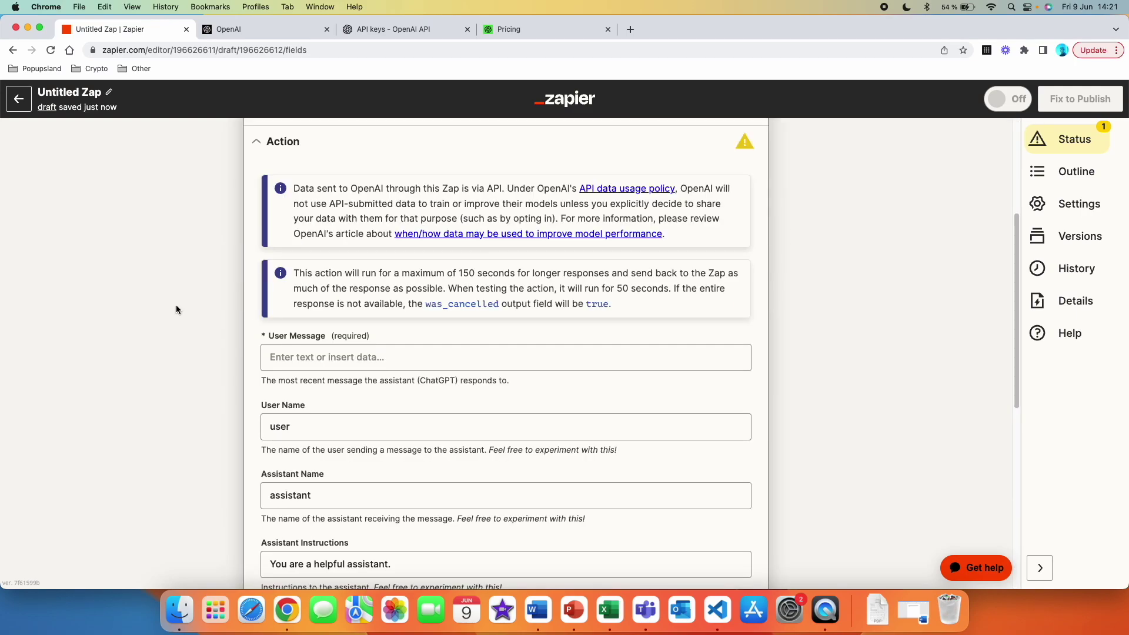
# Paste the ChatGPT work-tip request into User Message and insert the trigger's Date Day value
pyautogui.scroll(-3, 358, 233)
pyautogui.click(358, 234)
pyautogui.write('Generate a useful tip for how to use chatgpt at work')
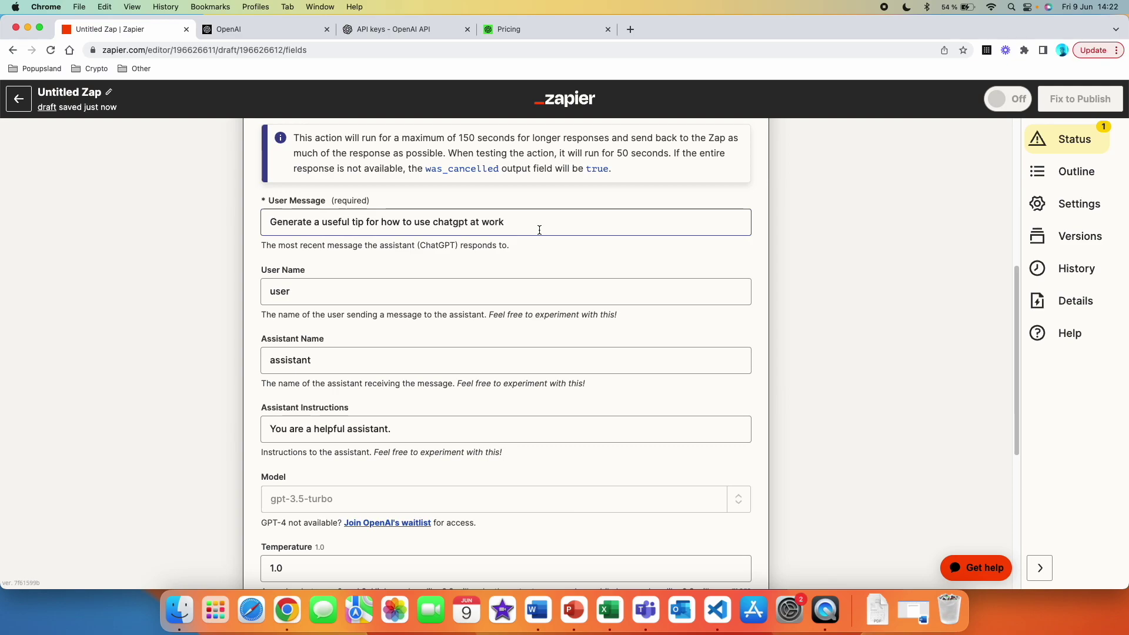
pyautogui.click(537, 229)
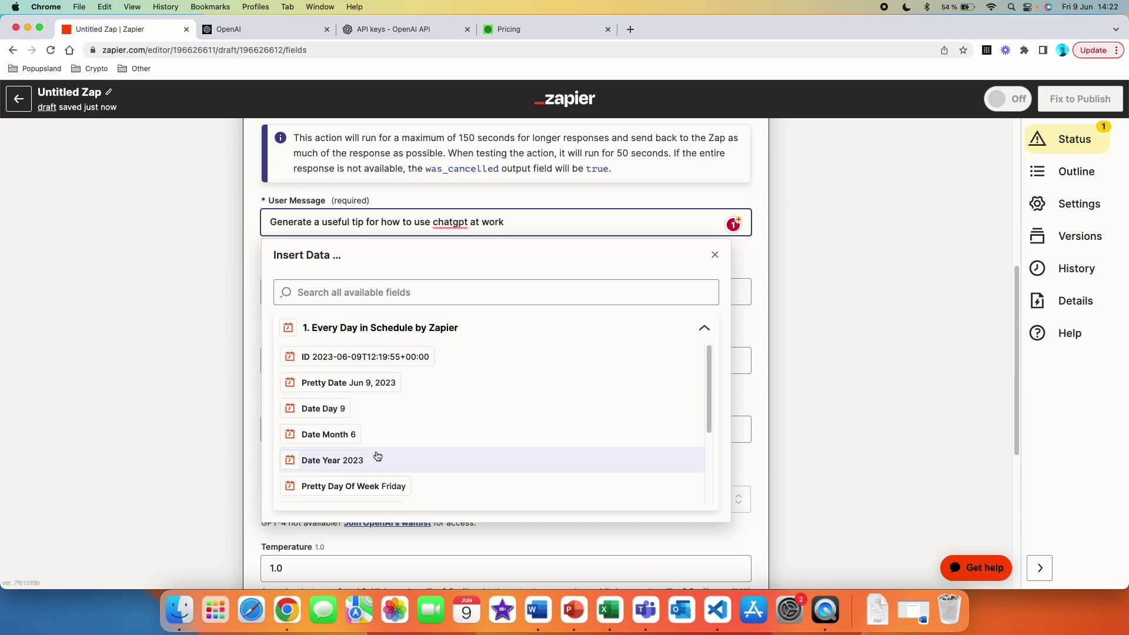
pyautogui.click(338, 409)
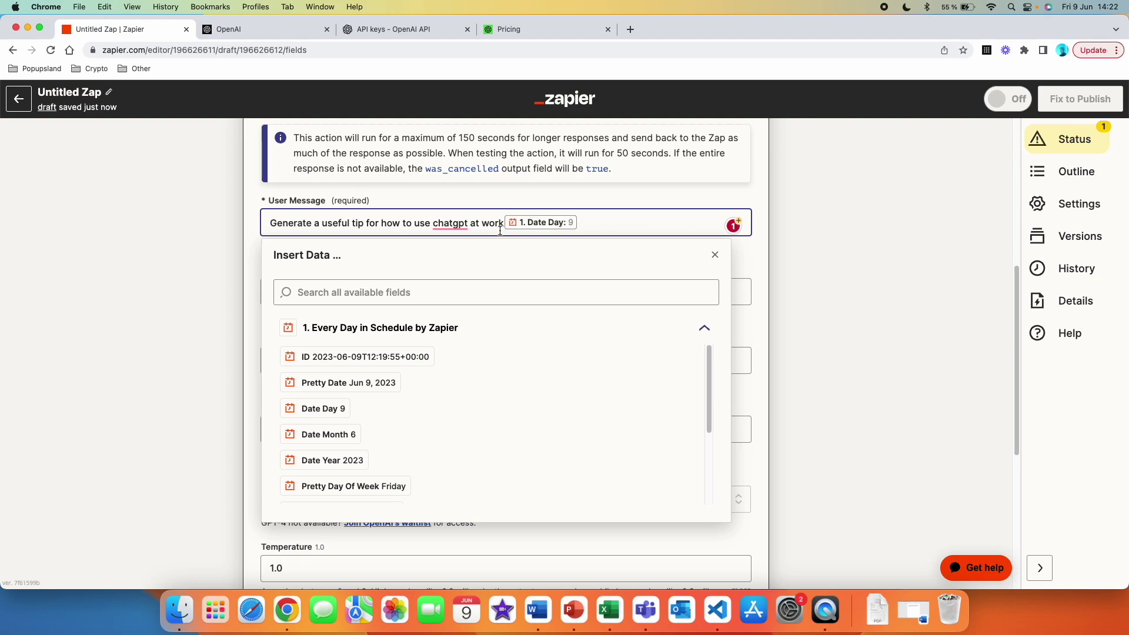
pyautogui.click(483, 284)
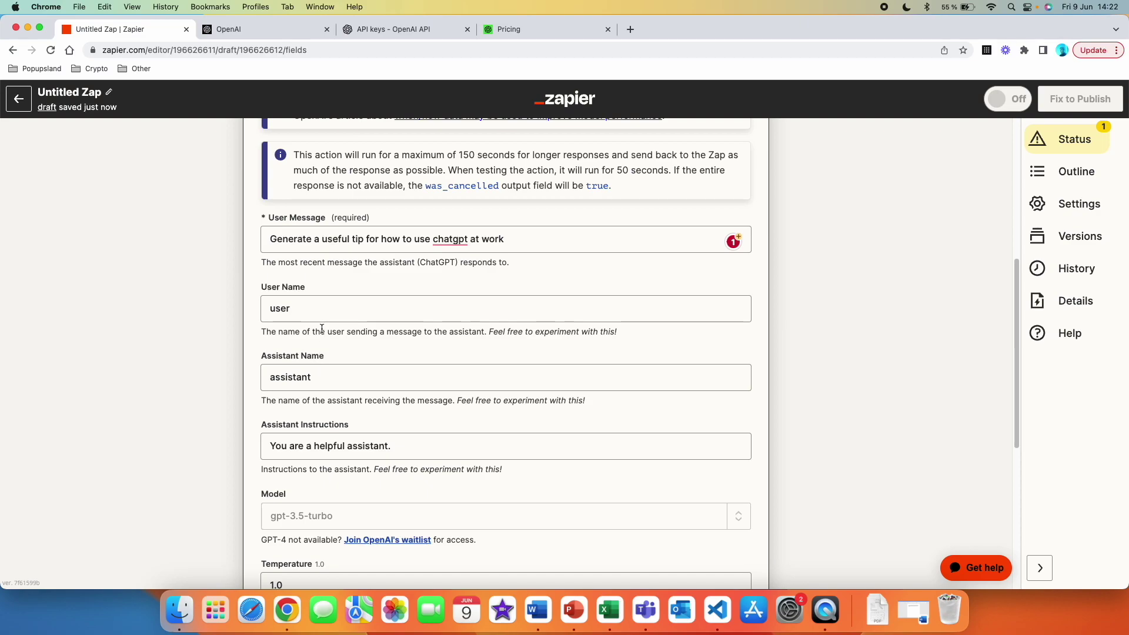
# Add 'social media' to Assistant Instructions so it describes a helpful social media assistant
pyautogui.scroll(-1, 311, 338)
pyautogui.scroll(-1, 310, 340)
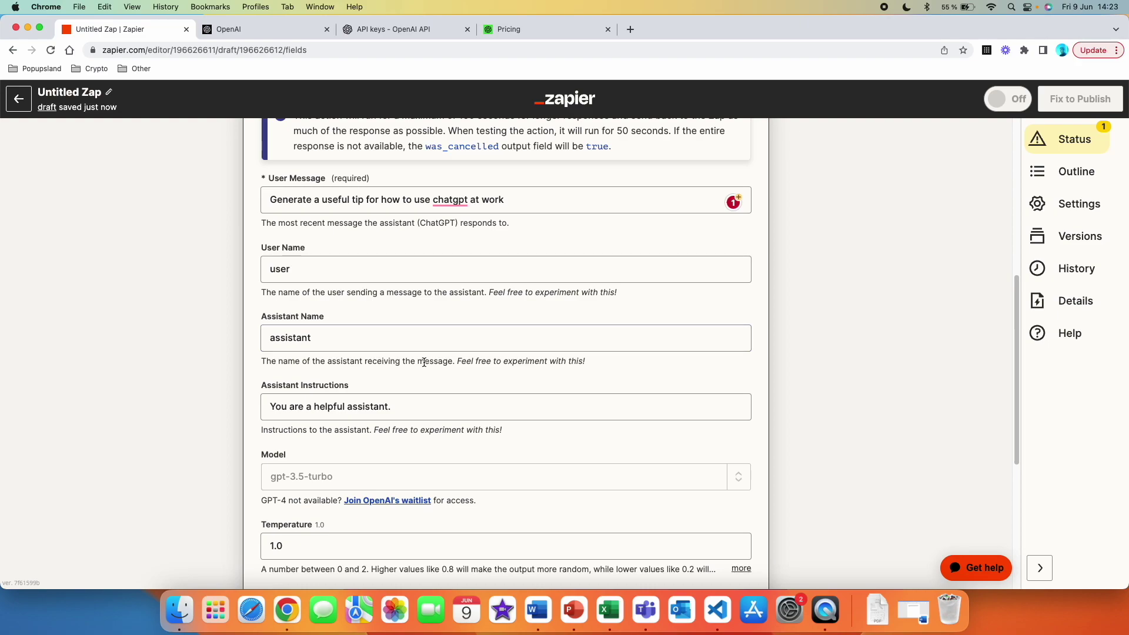
pyautogui.scroll(-2, 362, 360)
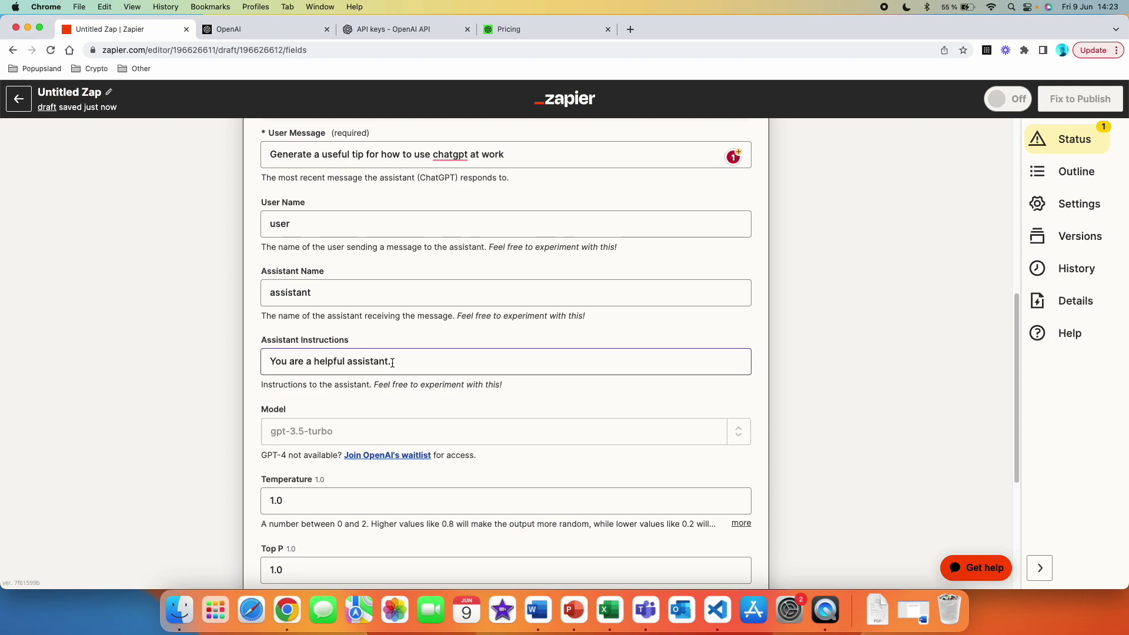
pyautogui.click(349, 362)
pyautogui.write('social media')
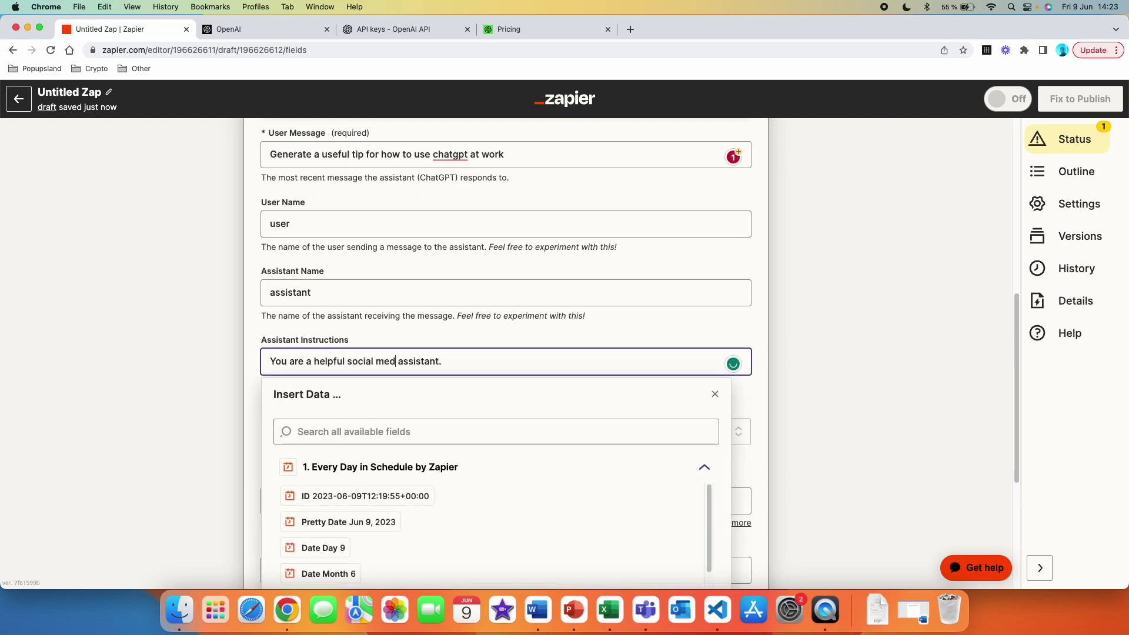
pyautogui.click(132, 363)
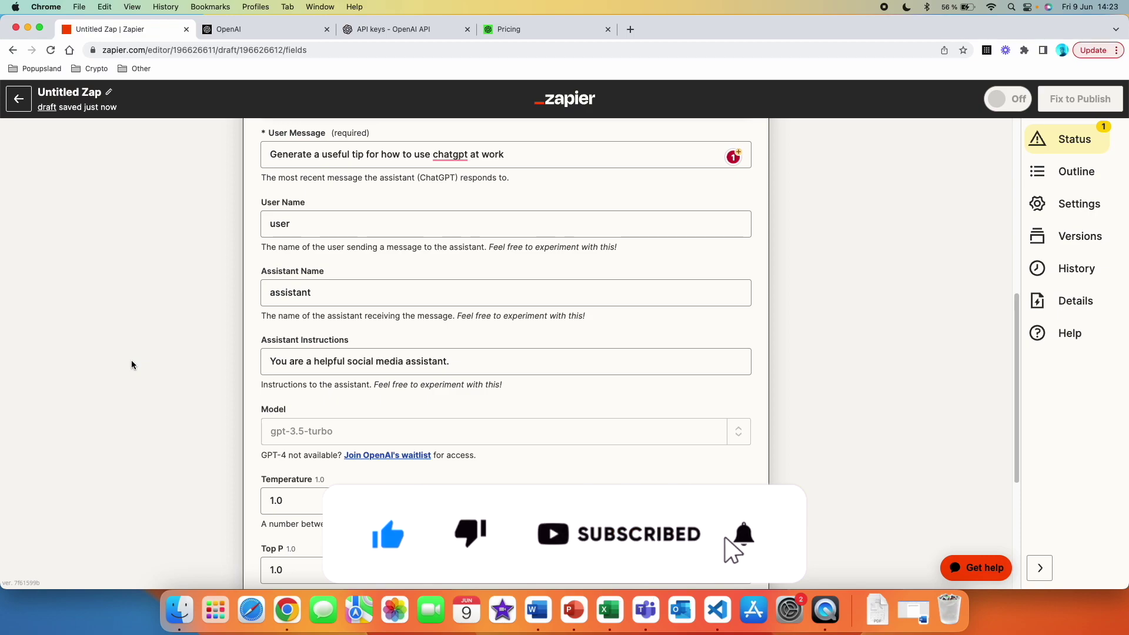
pyautogui.scroll(-2, 705, 349)
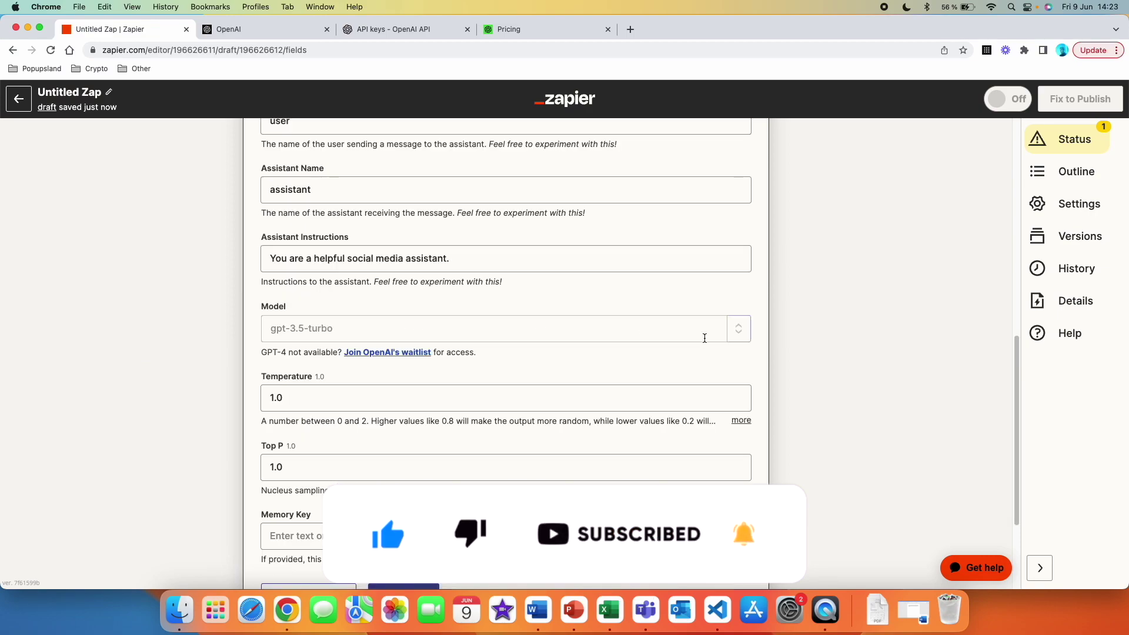
# Choose gpt-3.5-turbo from the Model list
pyautogui.click(317, 322)
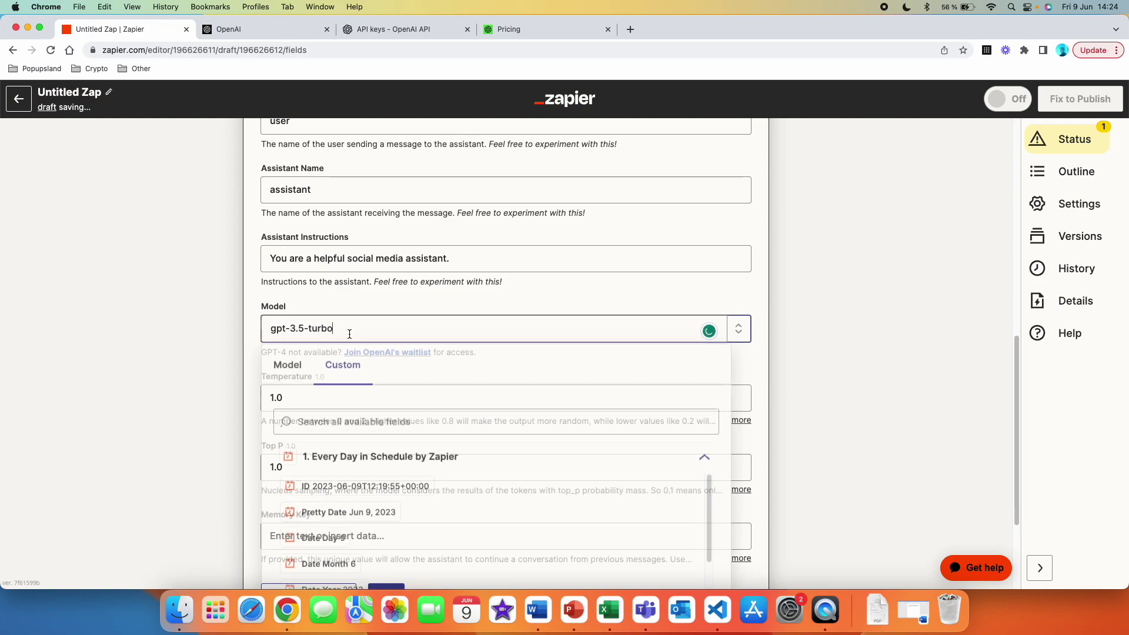
pyautogui.click(294, 378)
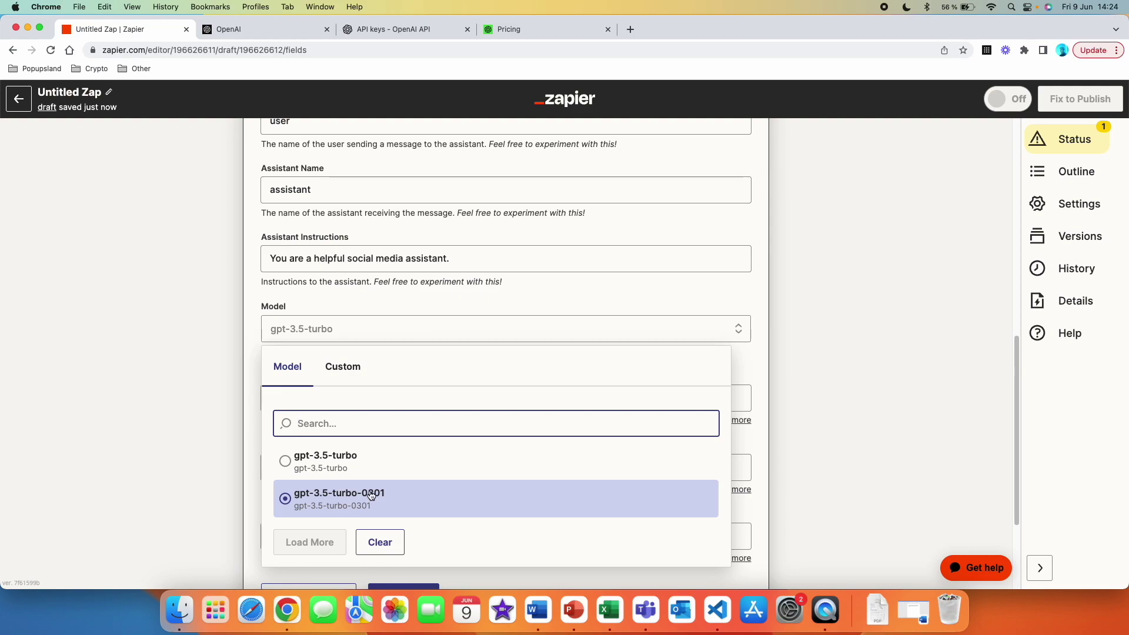
pyautogui.click(299, 462)
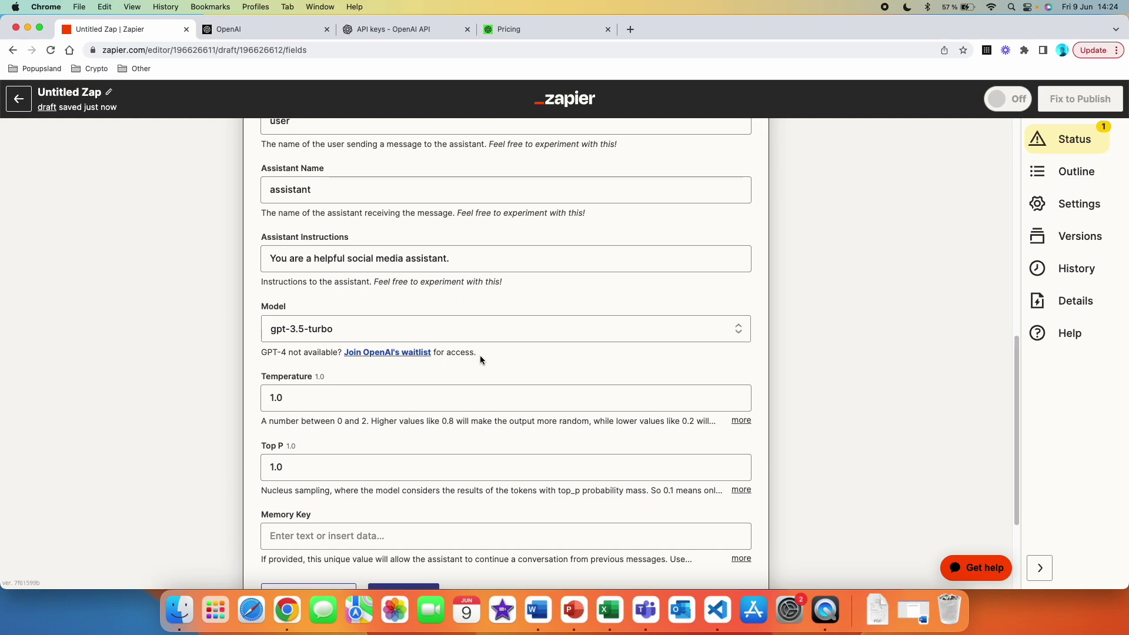
pyautogui.scroll(-2, 479, 355)
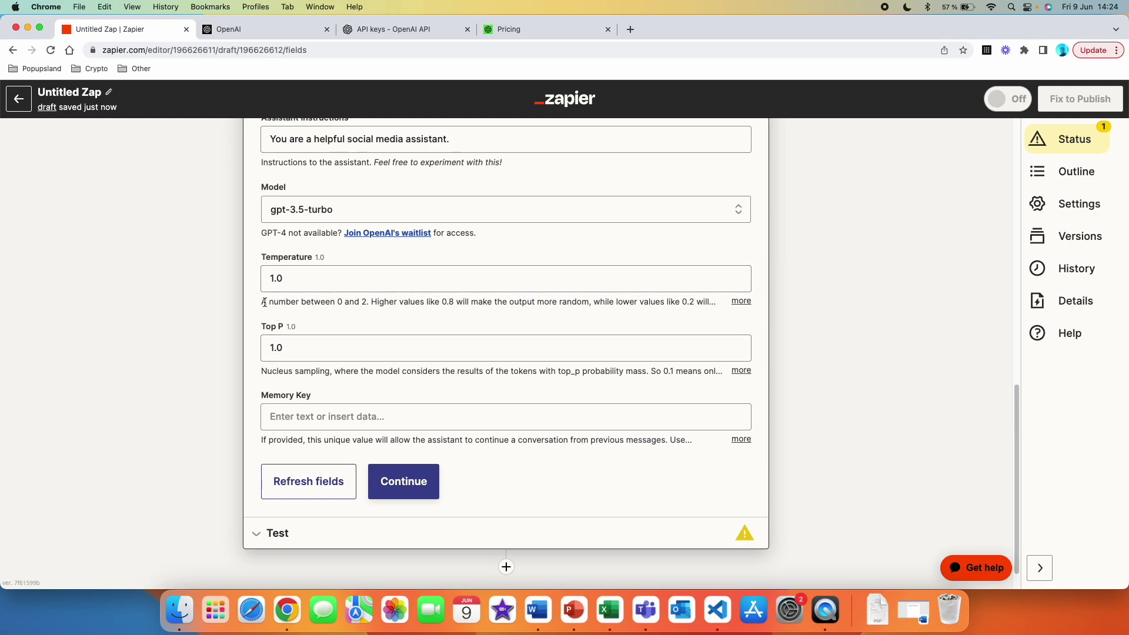
# Expand the full Temperature and Top P explanations, then move to the Memory Key field
pyautogui.click(741, 301)
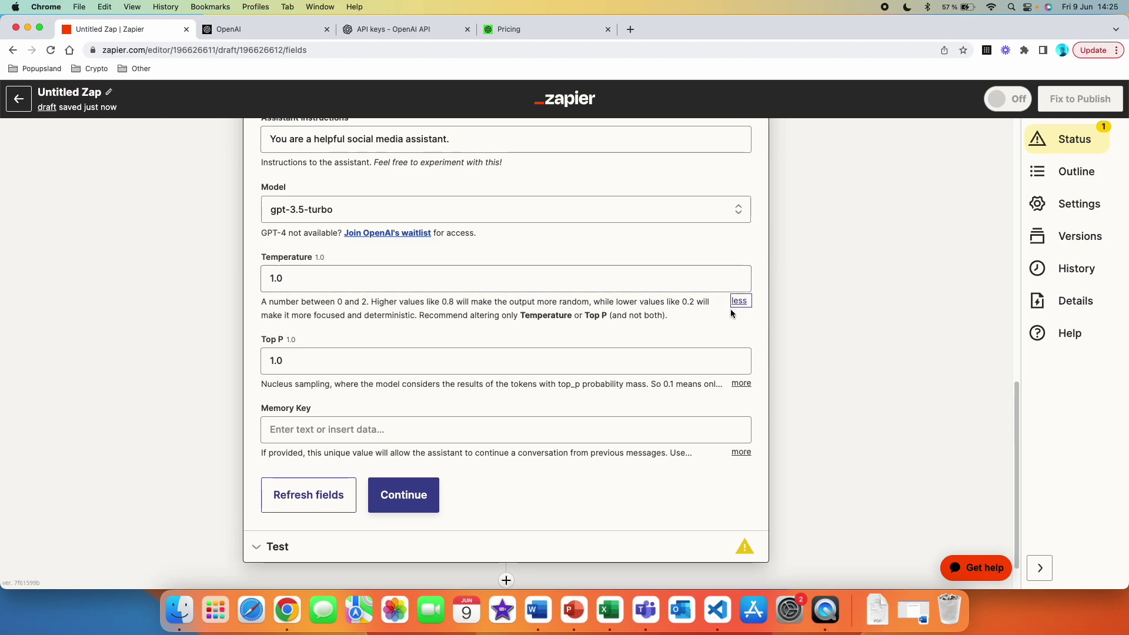
pyautogui.click(741, 383)
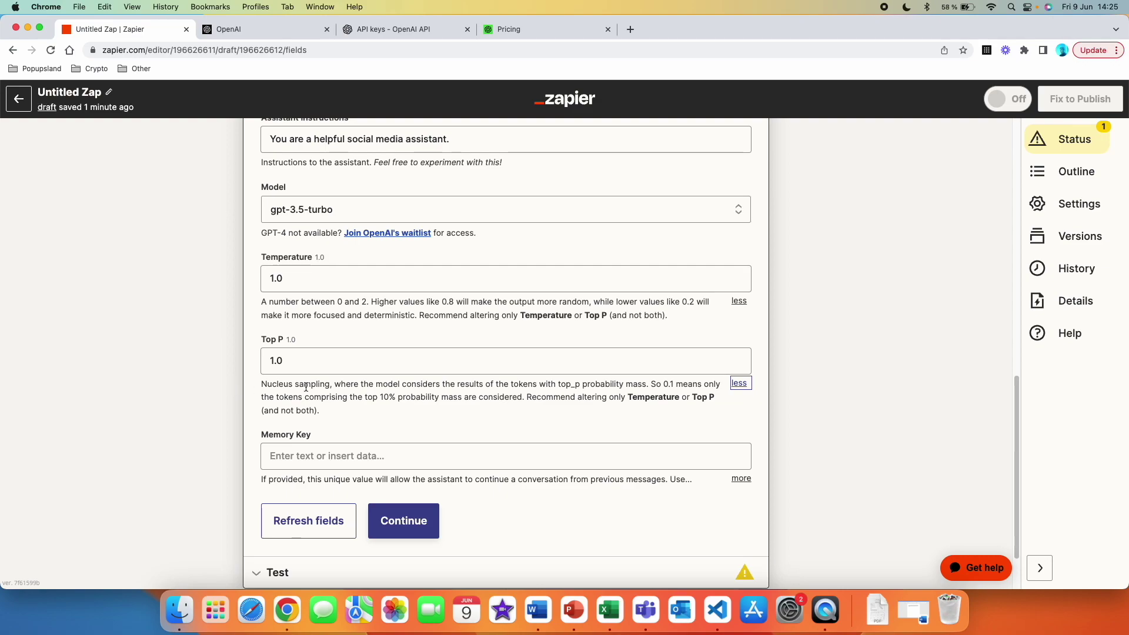
pyautogui.press('Tab')
pyautogui.click(249, 426)
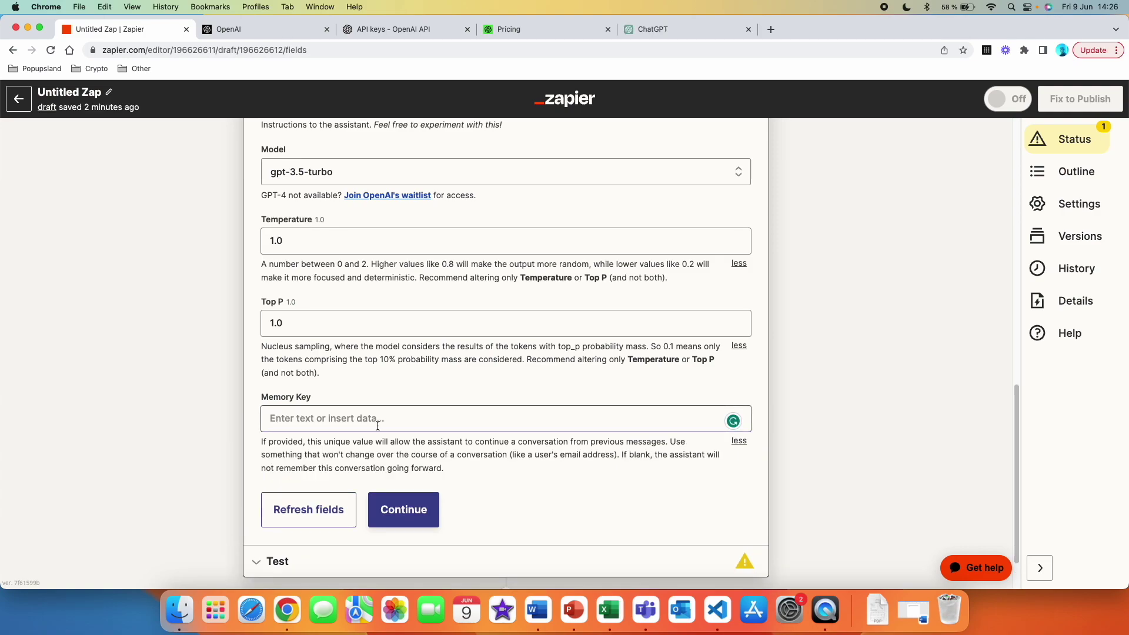
# Review the earlier ChatGPT conversation with the Popupsland tweet examples, then return to Zapier
pyautogui.click(658, 33)
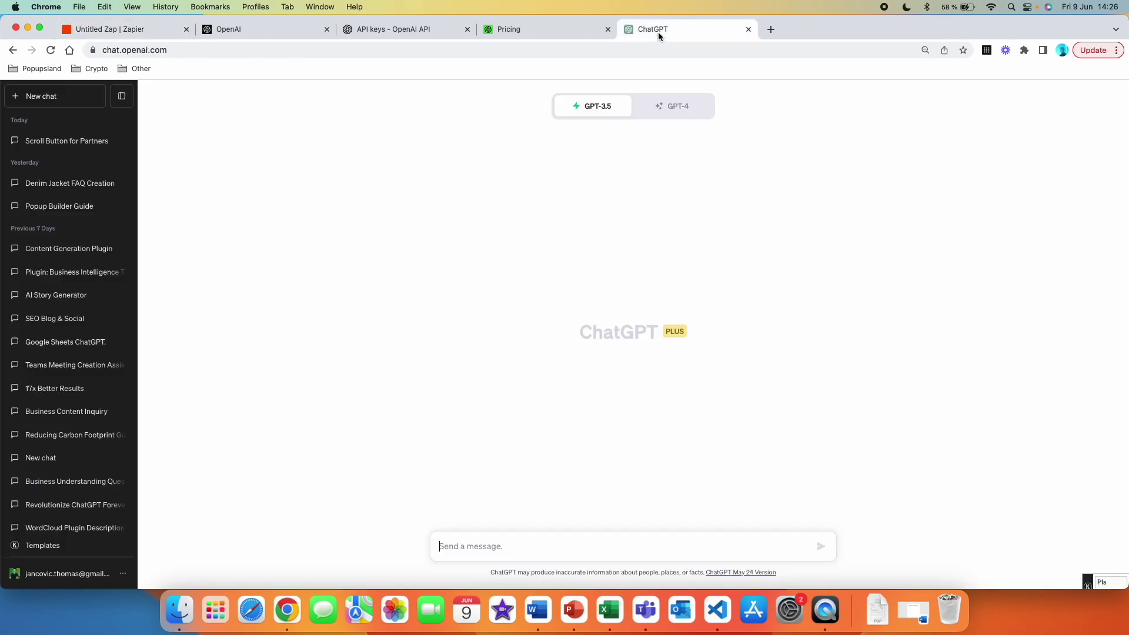
pyautogui.click(59, 456)
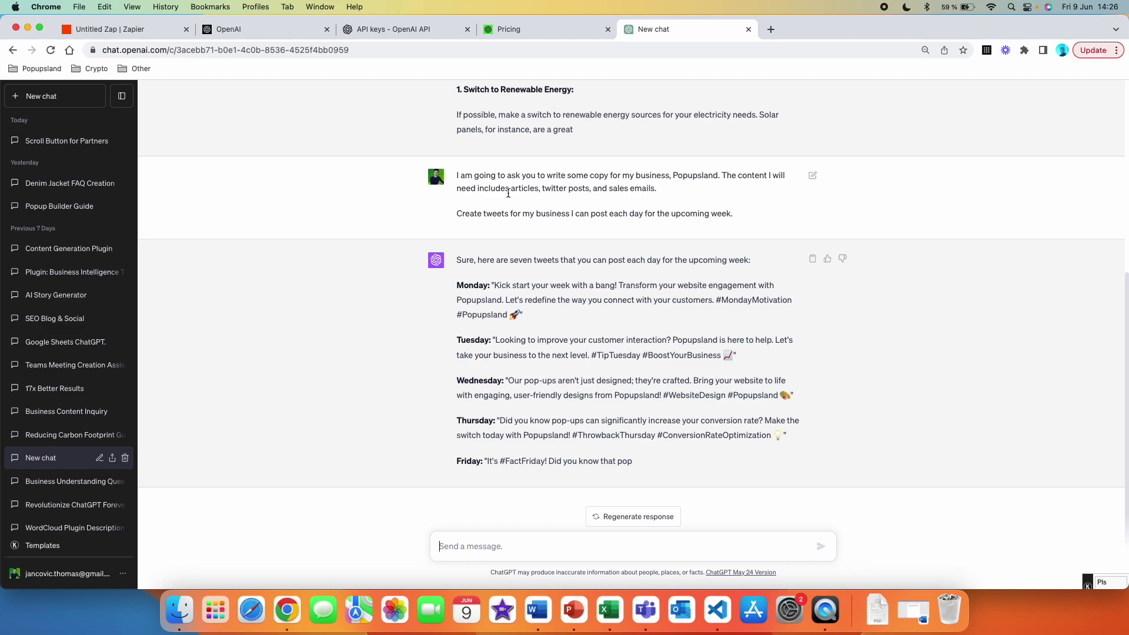
pyautogui.press('super+1')
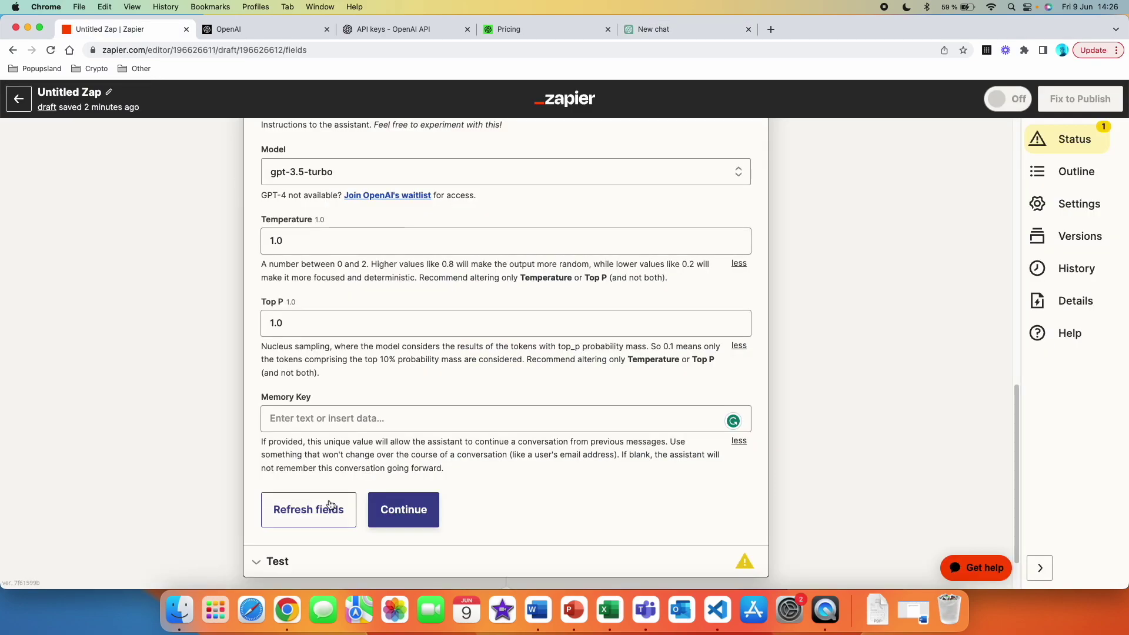
# Set the Memory Key to post_conversation
pyautogui.click(334, 424)
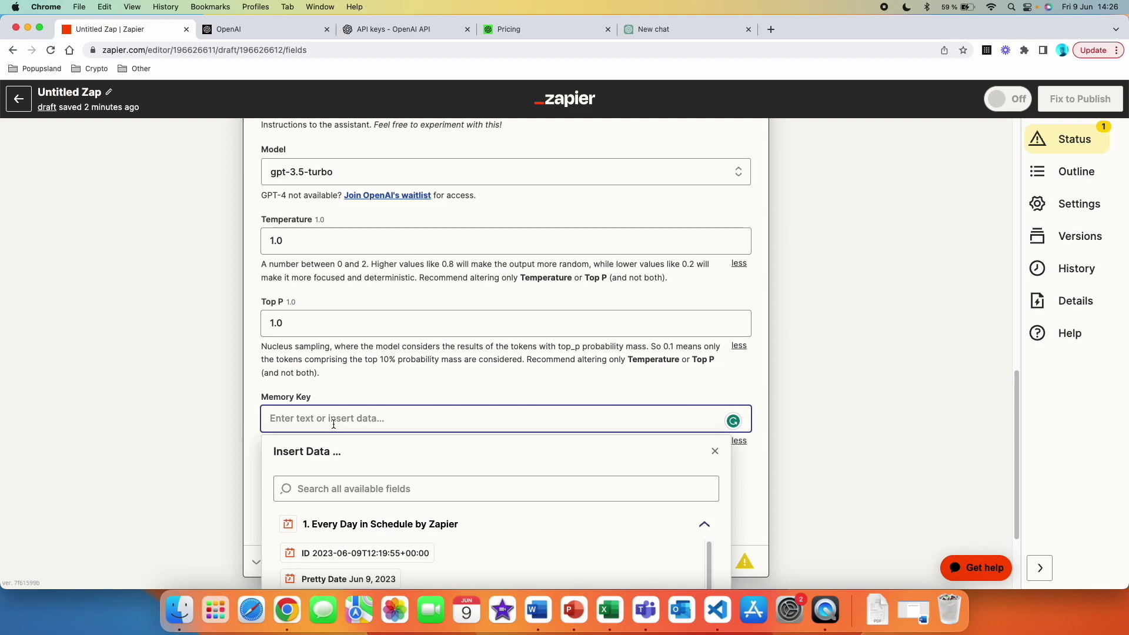
pyautogui.write('post_conversation')
pyautogui.press('Escape')
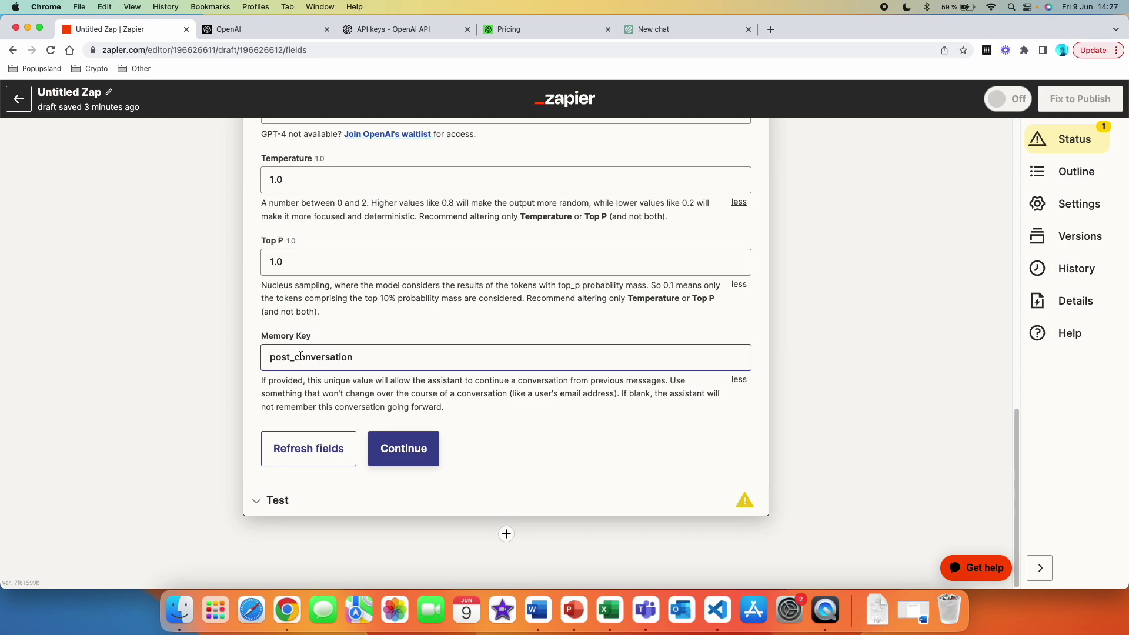
# End the User Message with a full stop and continue to the step's test preview
pyautogui.scroll(5, 301, 356)
pyautogui.click(559, 223)
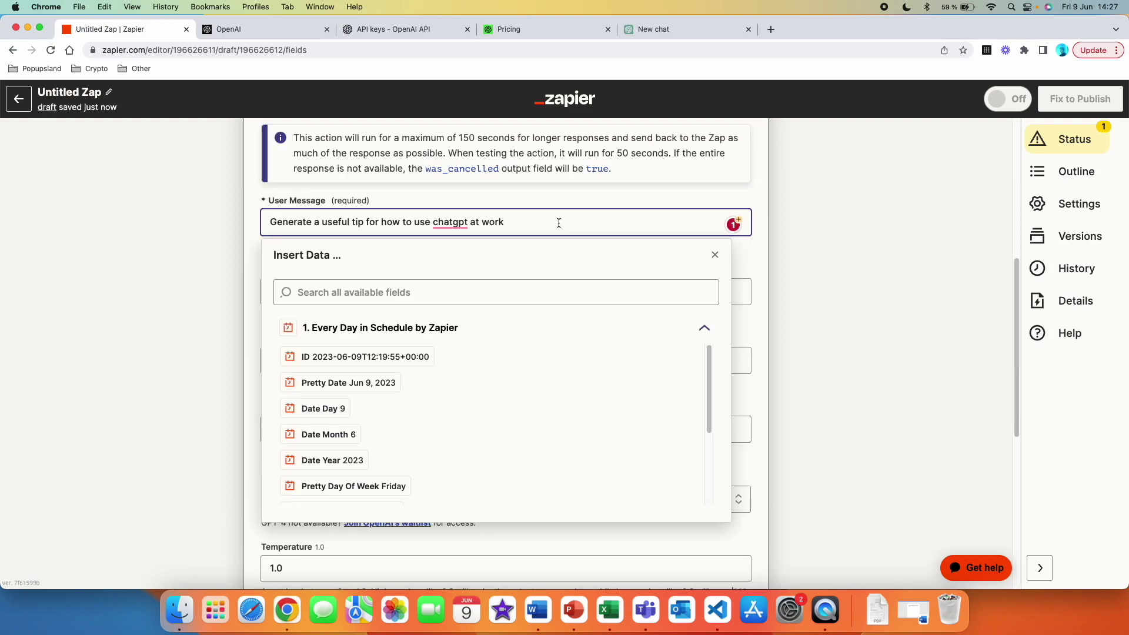
pyautogui.write('.')
pyautogui.scroll(-5, 325, 460)
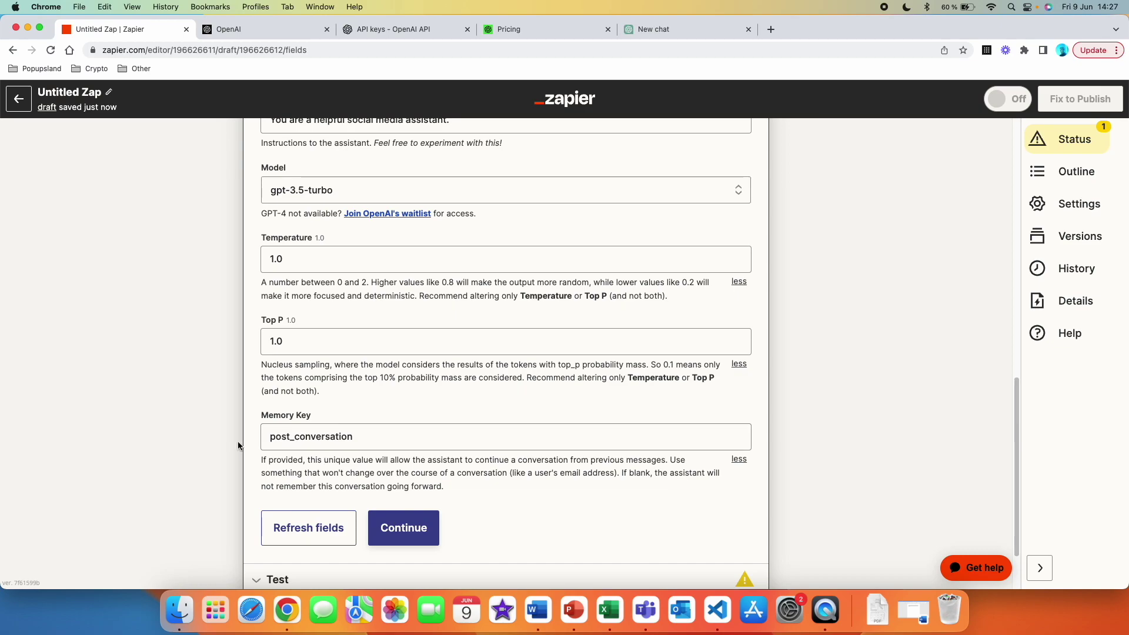
pyautogui.scroll(-2, 238, 445)
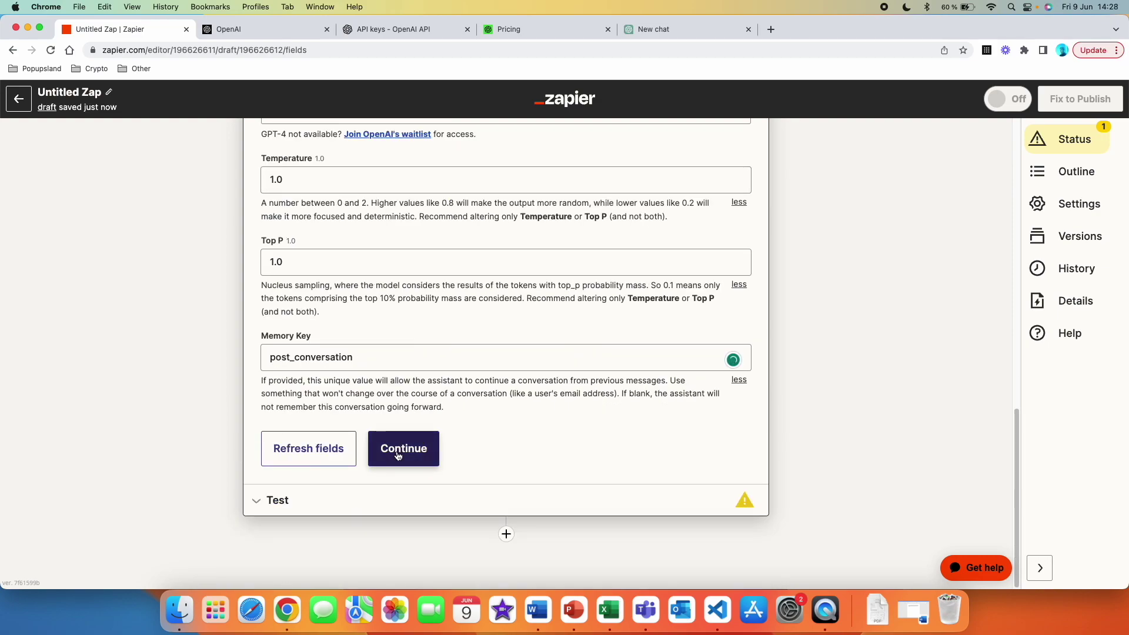
pyautogui.click(398, 453)
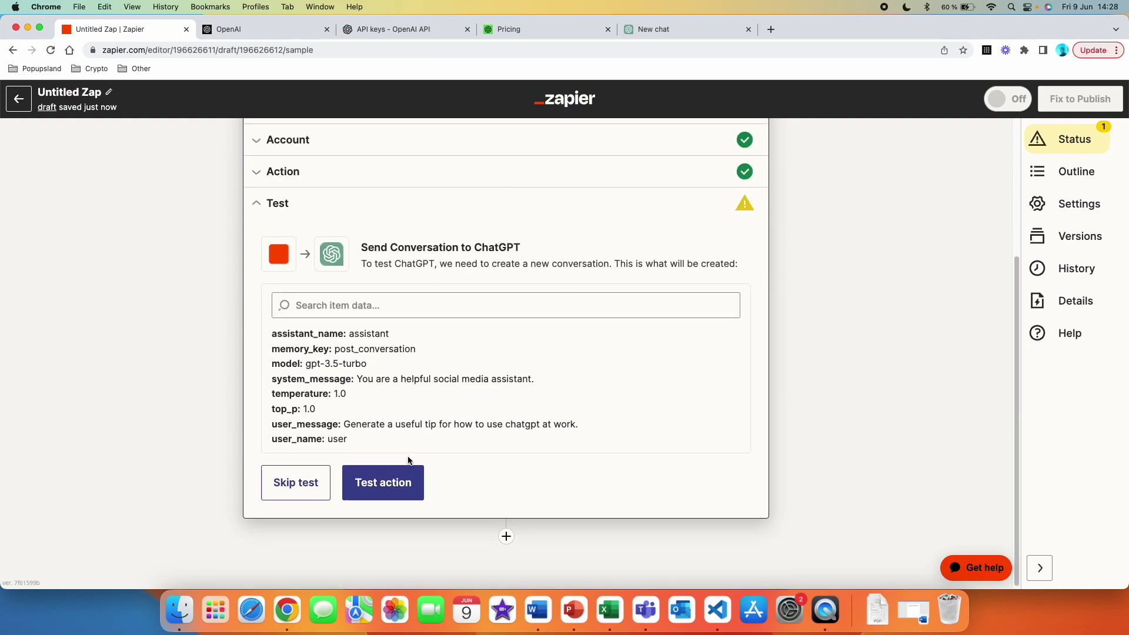
# Test the ChatGPT Conversation step so it generates a ChatGPT-at-work tip
pyautogui.click(391, 486)
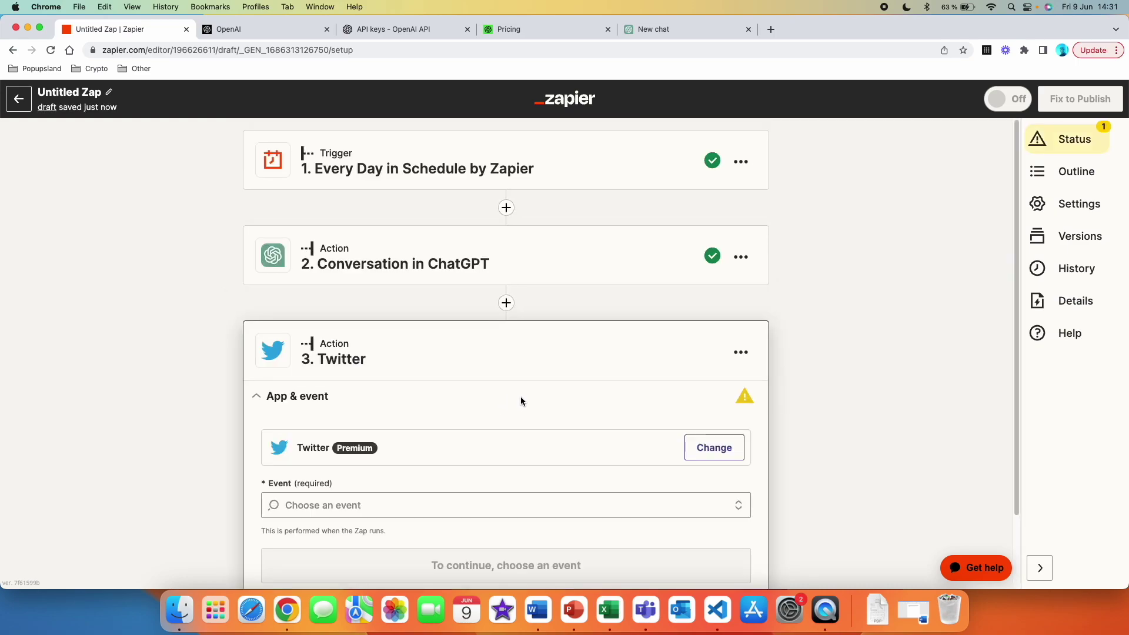
# Set the Twitter step to the Create Tweet event on the connected Twitter account
pyautogui.click(367, 419)
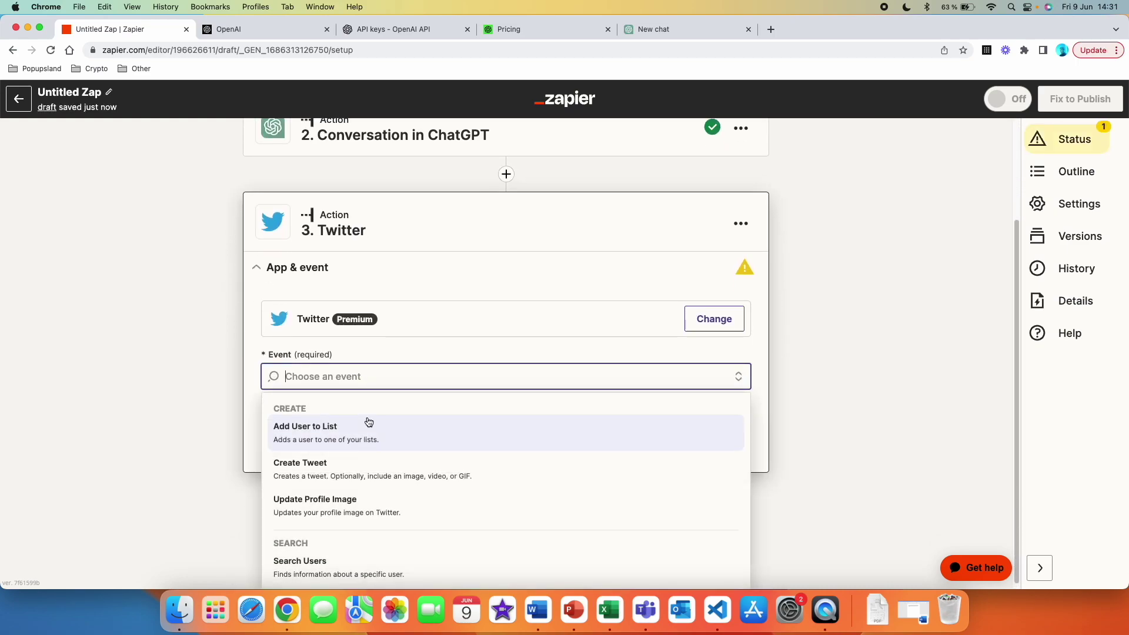
pyautogui.click(376, 468)
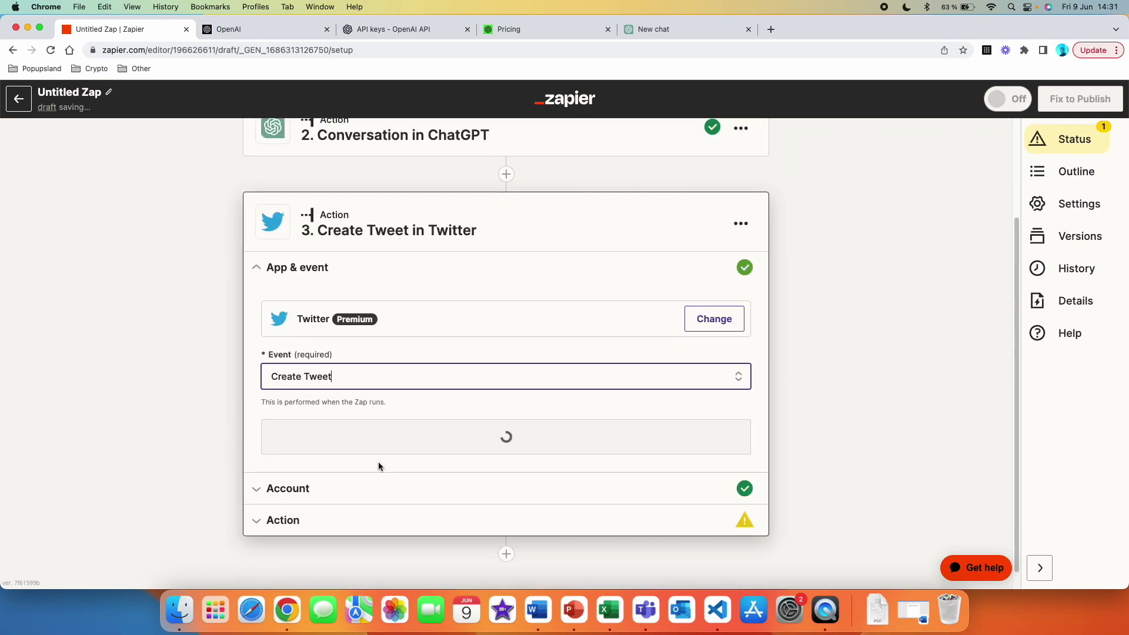
pyautogui.click(511, 435)
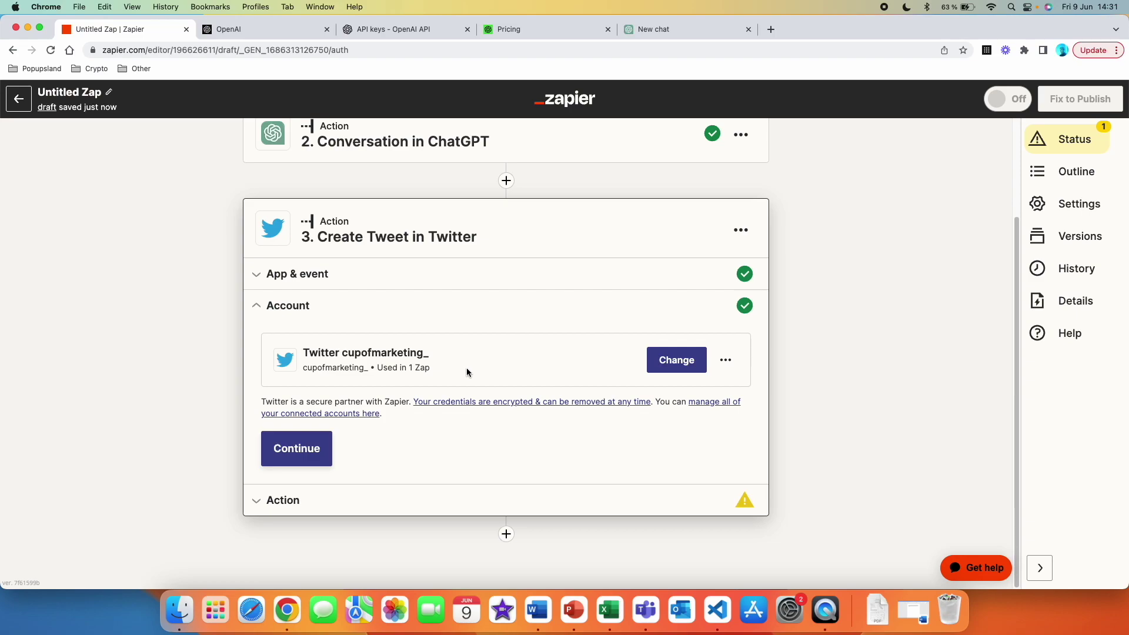
pyautogui.click(330, 442)
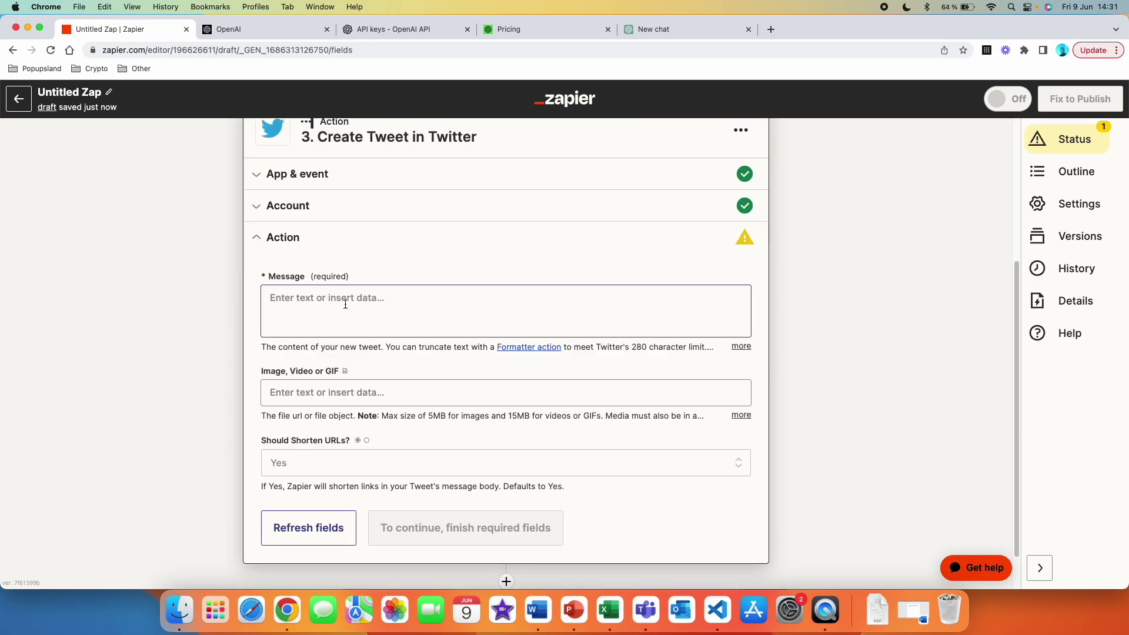
# Fill the tweet Message with ChatGPT's Assistant Response Message from step 2
pyautogui.click(345, 304)
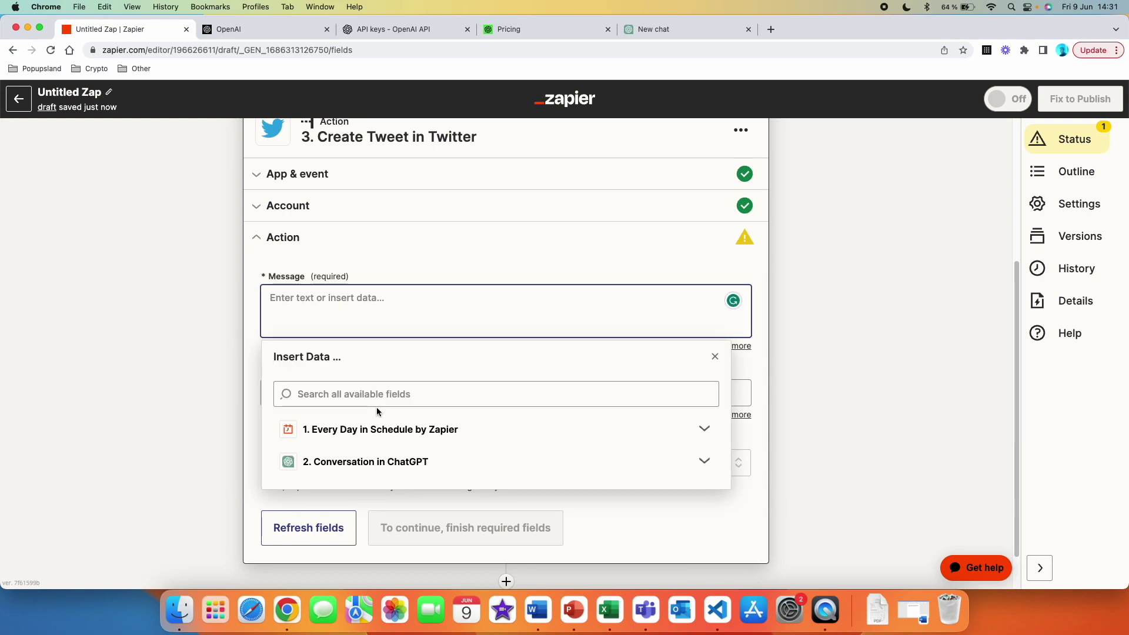
pyautogui.scroll(4, 429, 337)
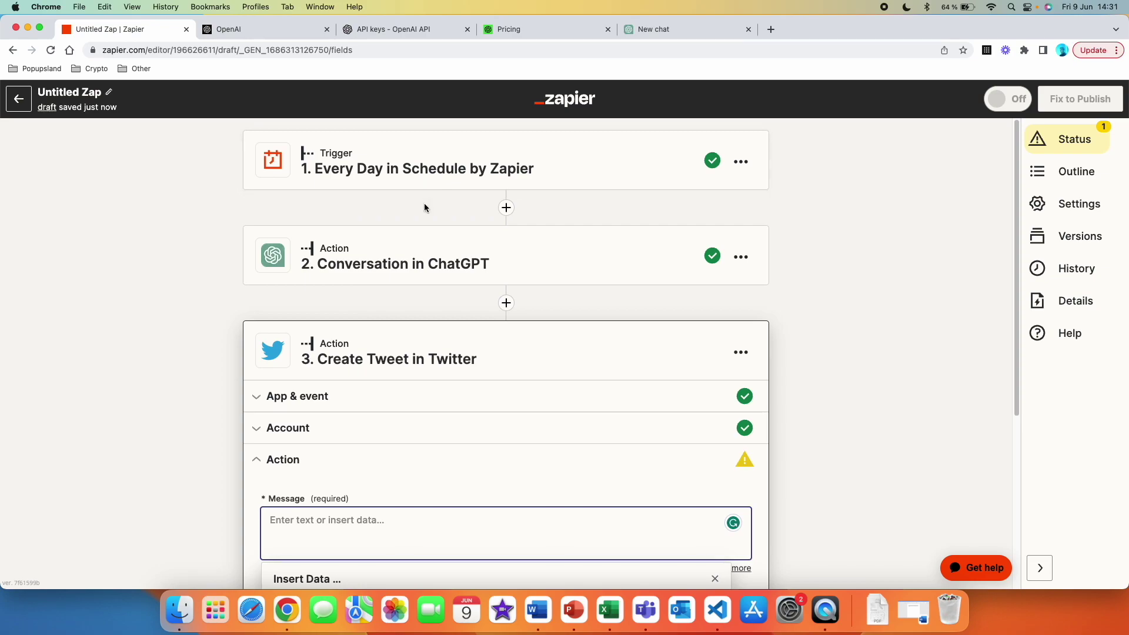
pyautogui.scroll(-4, 347, 336)
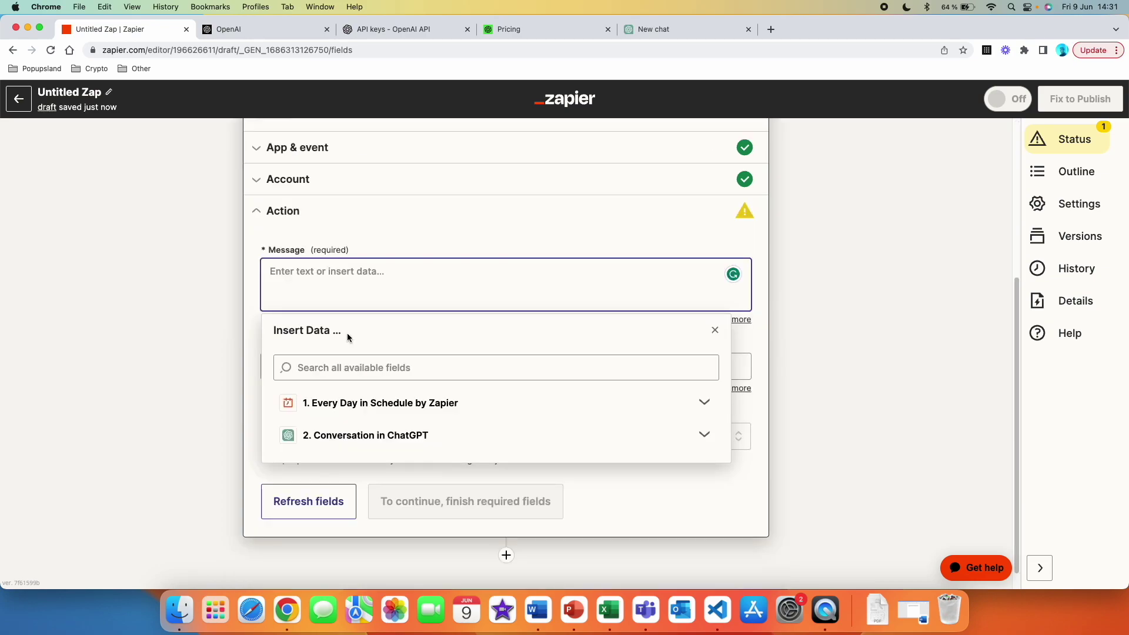
pyautogui.click(354, 436)
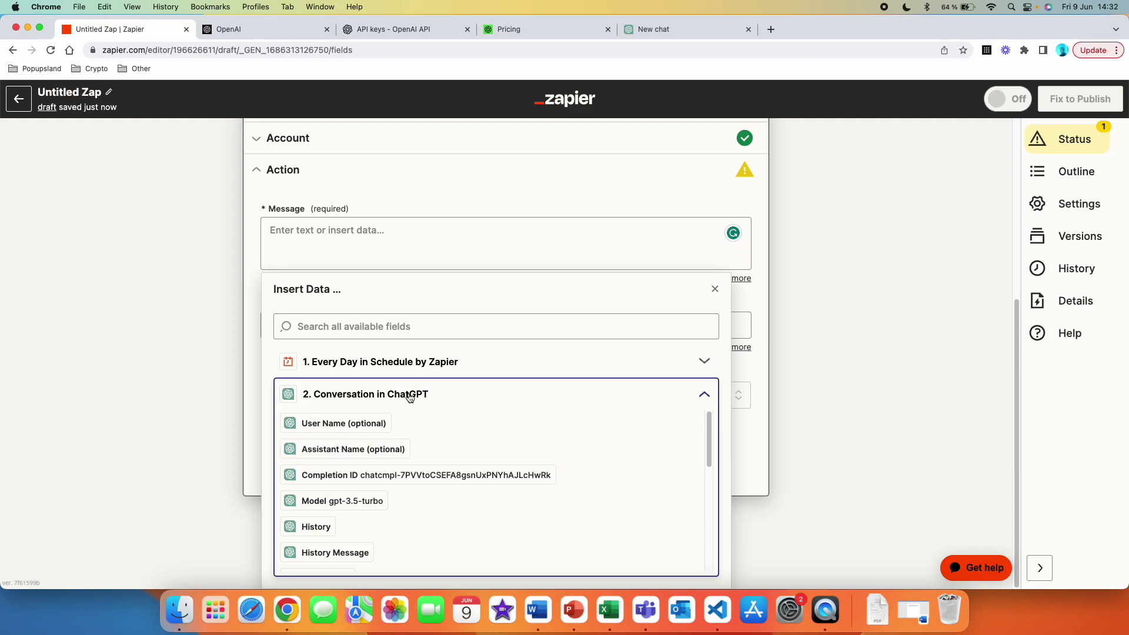
pyautogui.scroll(-5, 456, 539)
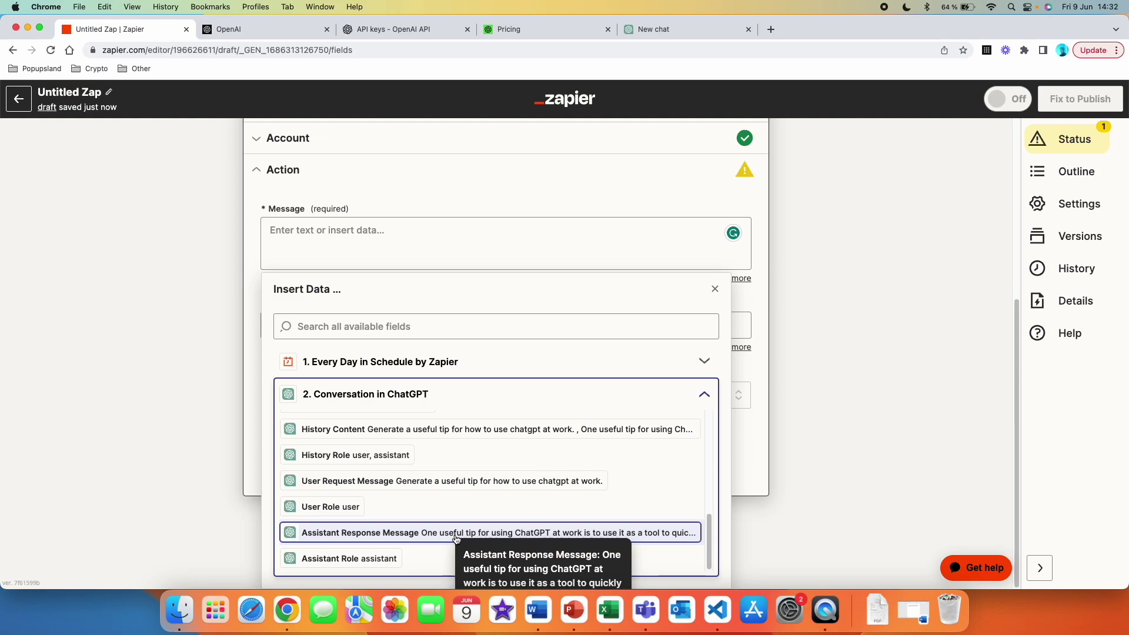
pyautogui.click(456, 532)
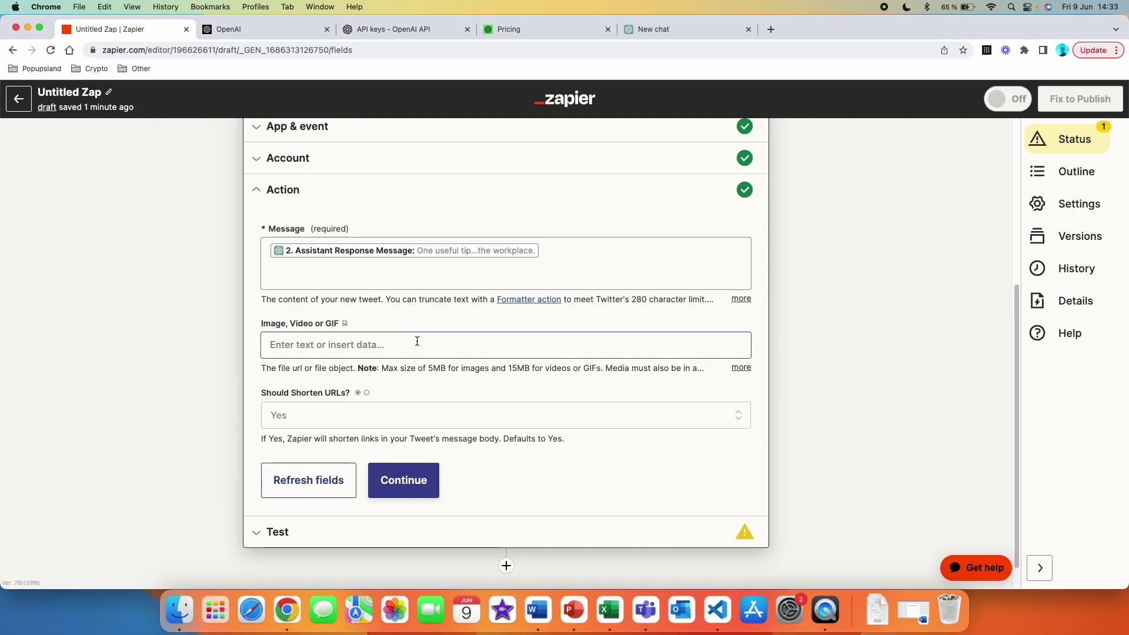
pyautogui.scroll(5, 431, 262)
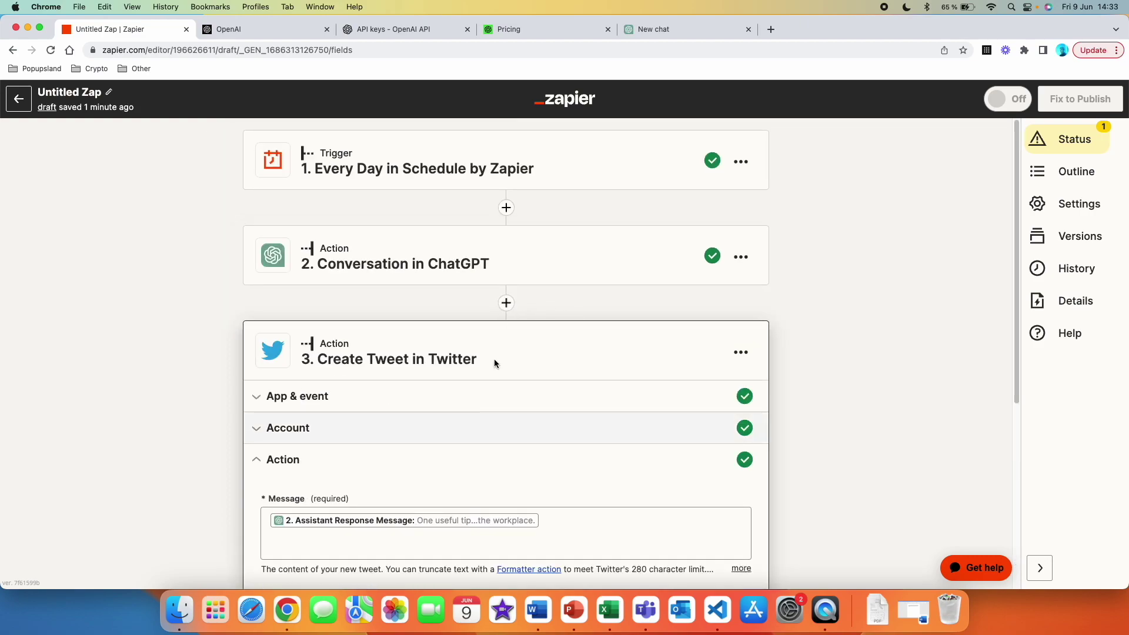
pyautogui.click(506, 304)
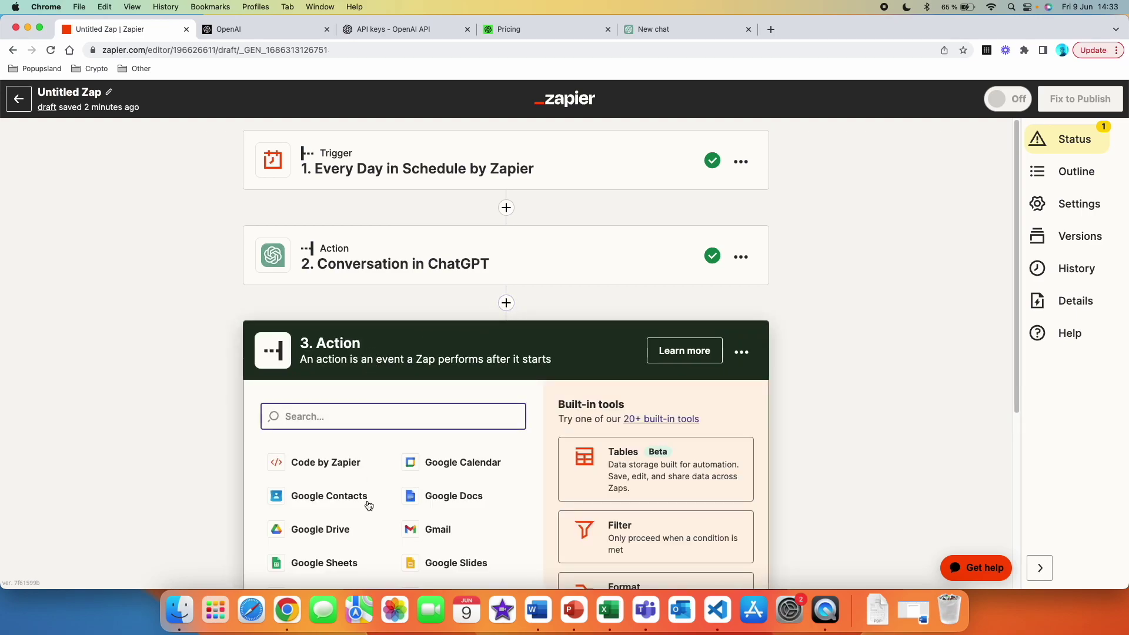
# Discard the extra step, keep Should Shorten URLs? at Yes, and open the tweet preview
pyautogui.write('open')
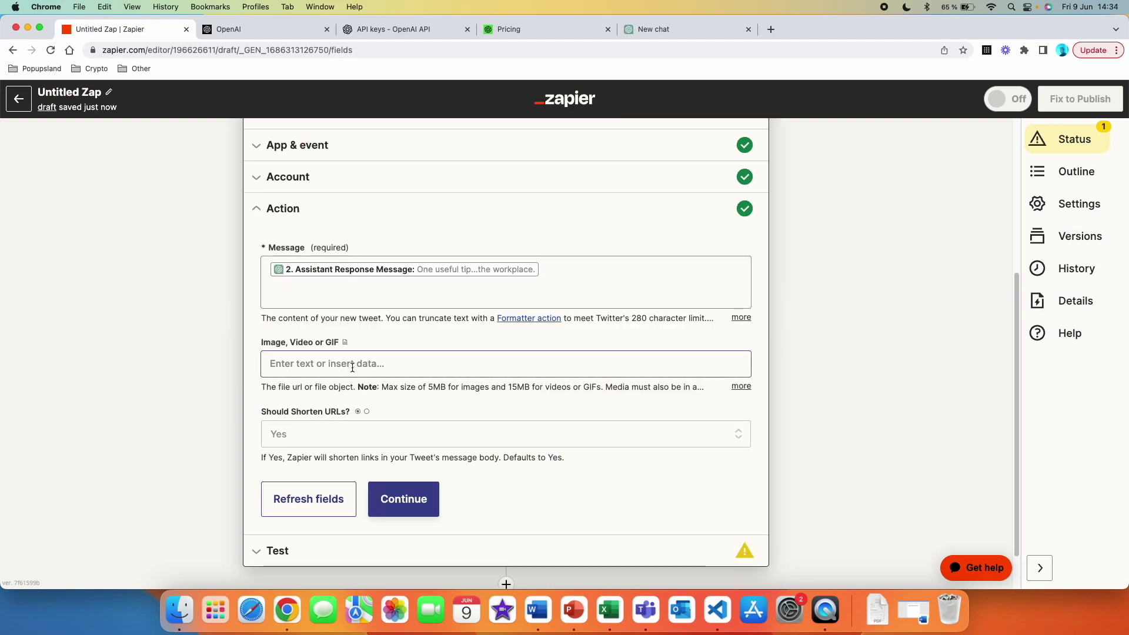
pyautogui.click(371, 420)
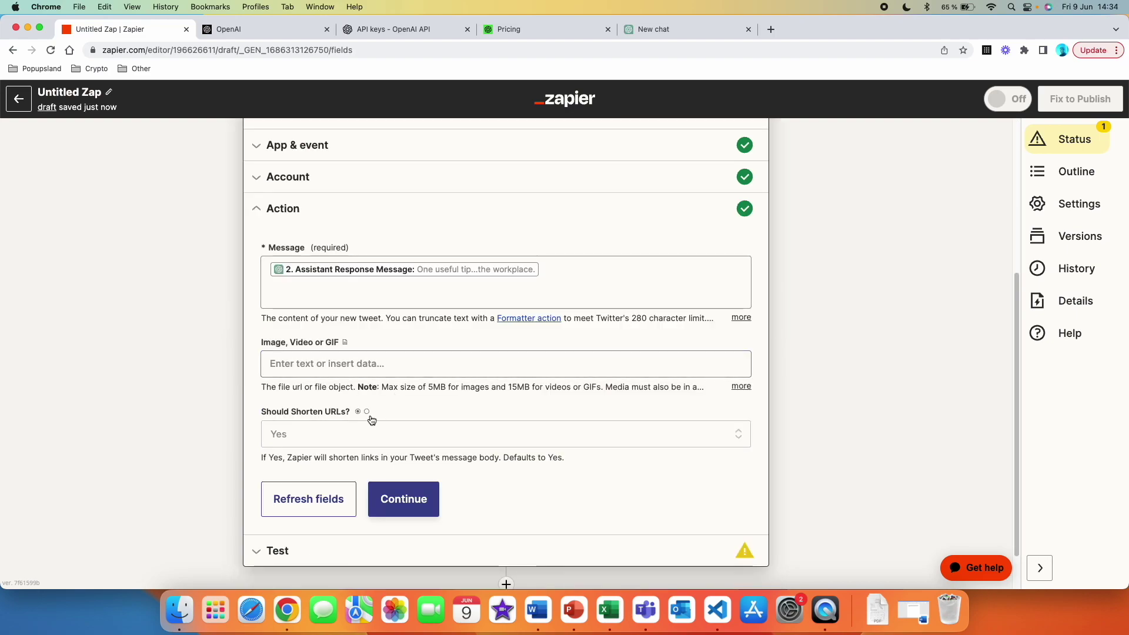
pyautogui.scroll(-1, 294, 405)
pyautogui.click(498, 406)
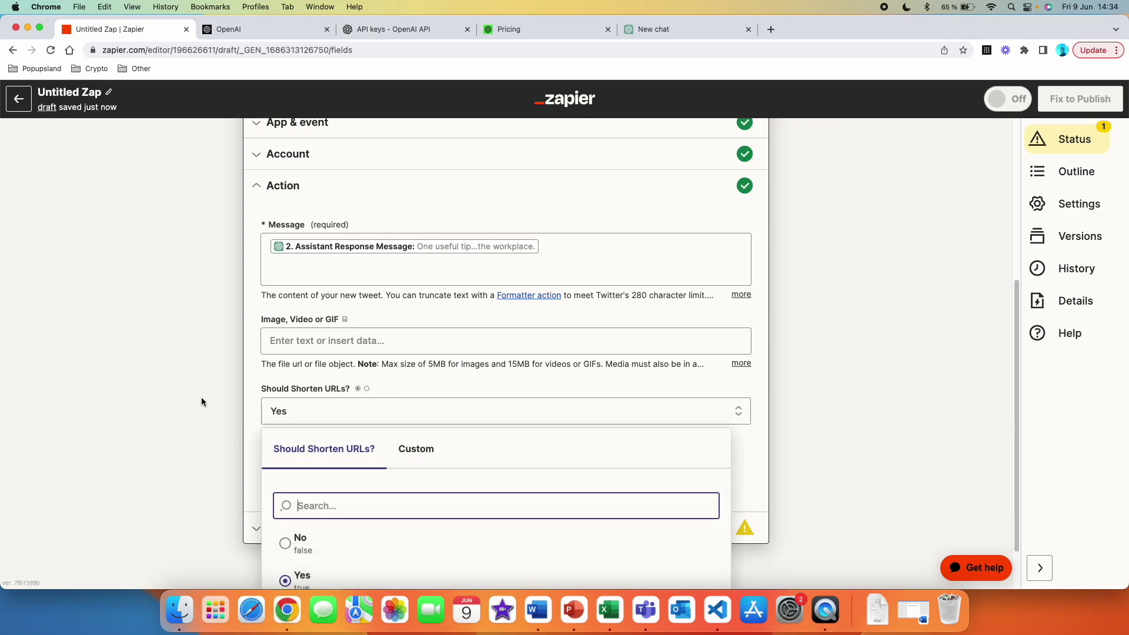
pyautogui.click(254, 404)
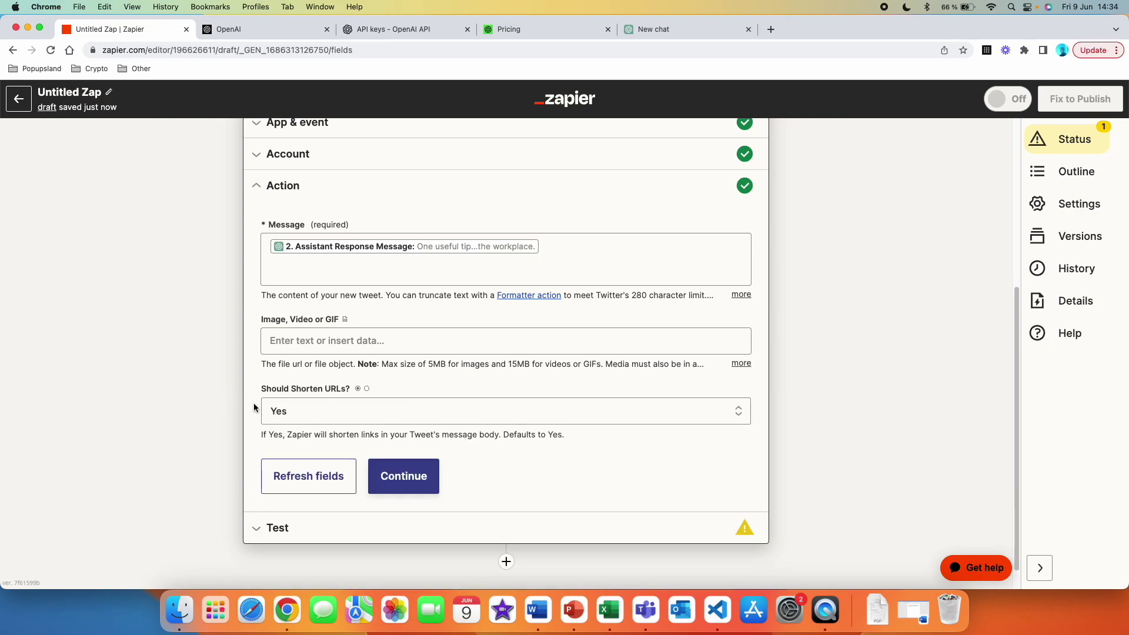
pyautogui.click(405, 476)
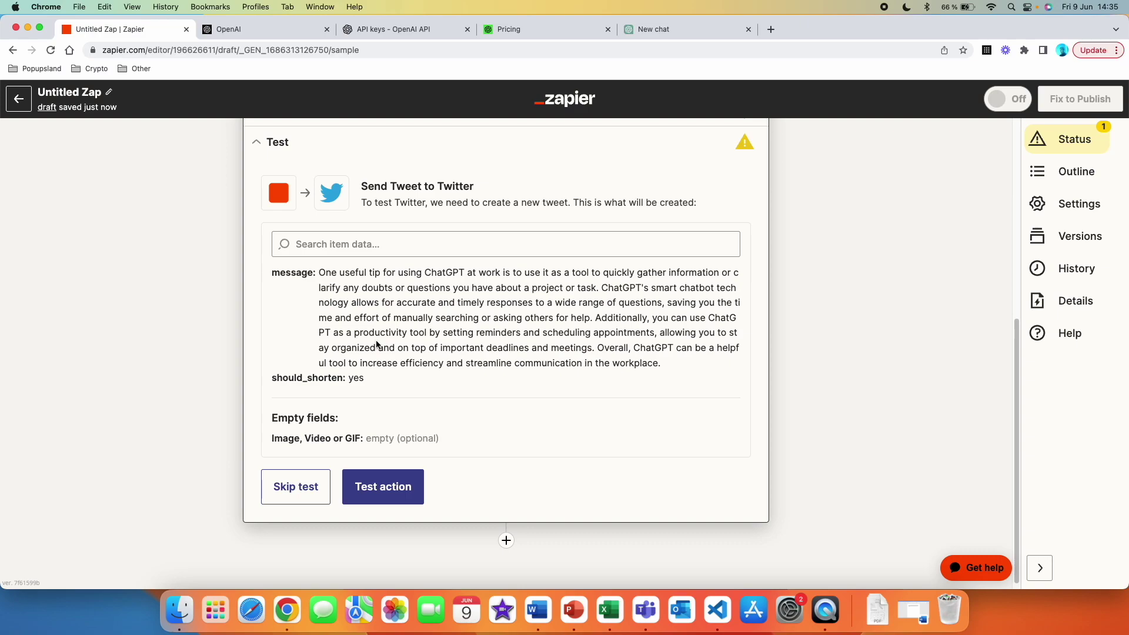
# Post the test tweet with ChatGPT's work tip and confirm Twitter returned its URL
pyautogui.click(380, 488)
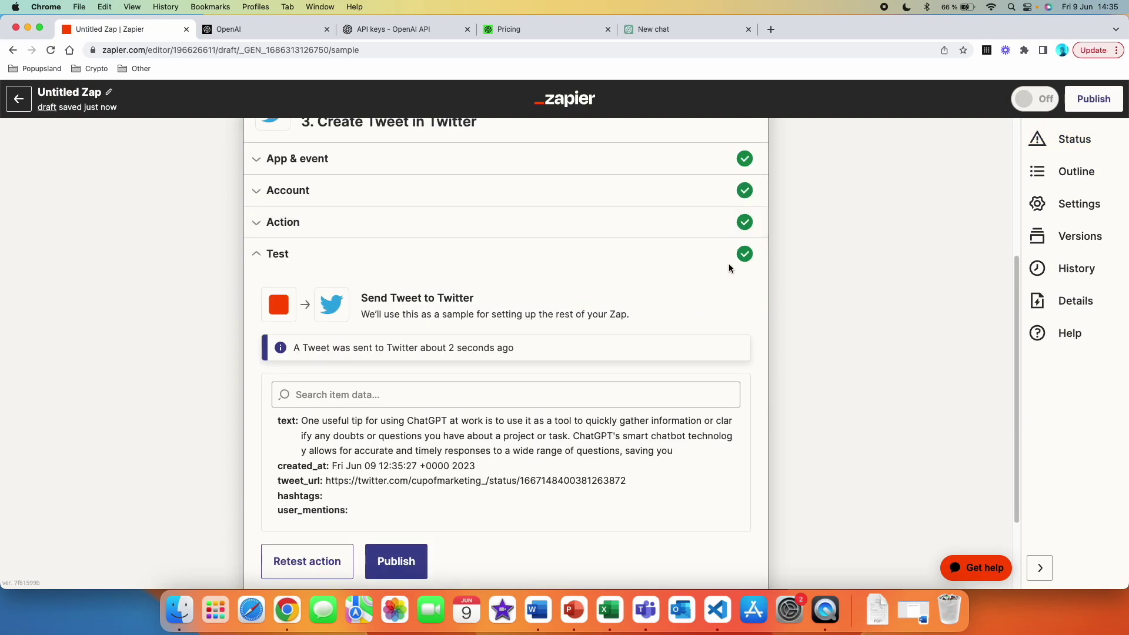
pyautogui.scroll(-2, 670, 367)
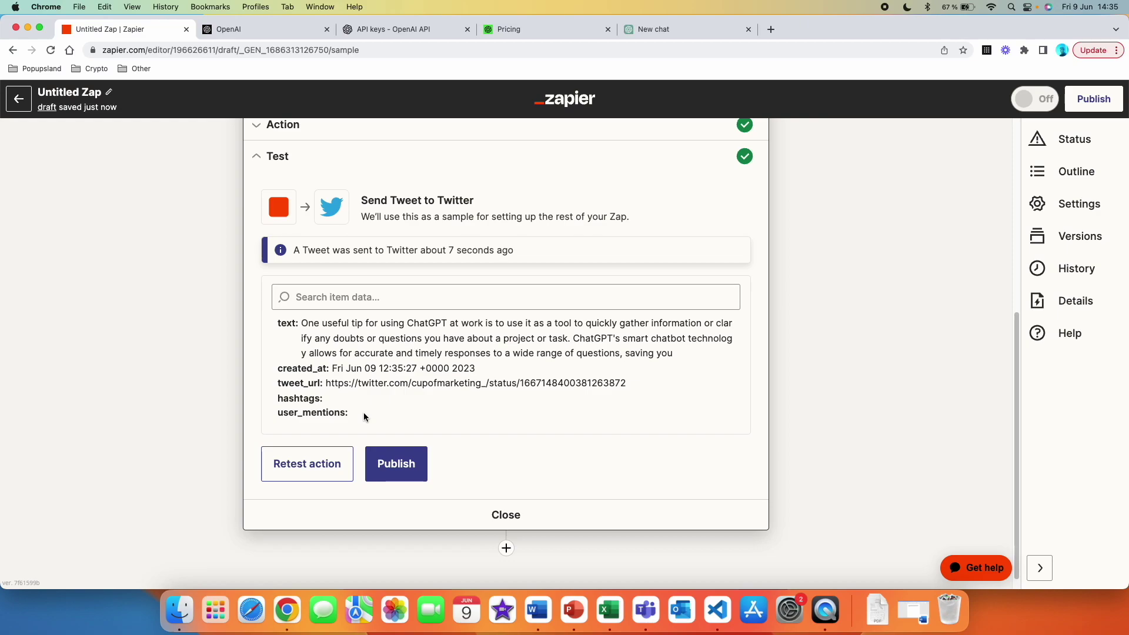
pyautogui.click(83, 92)
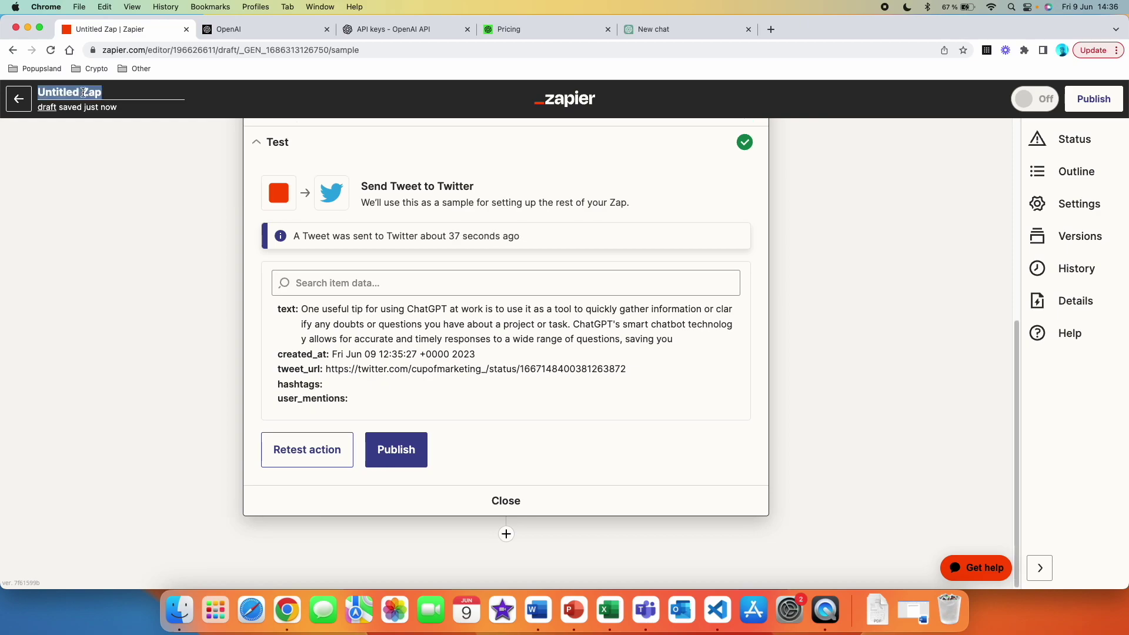
# Rename the Untitled Zap to 'Twitter post'
pyautogui.write('Twitte')
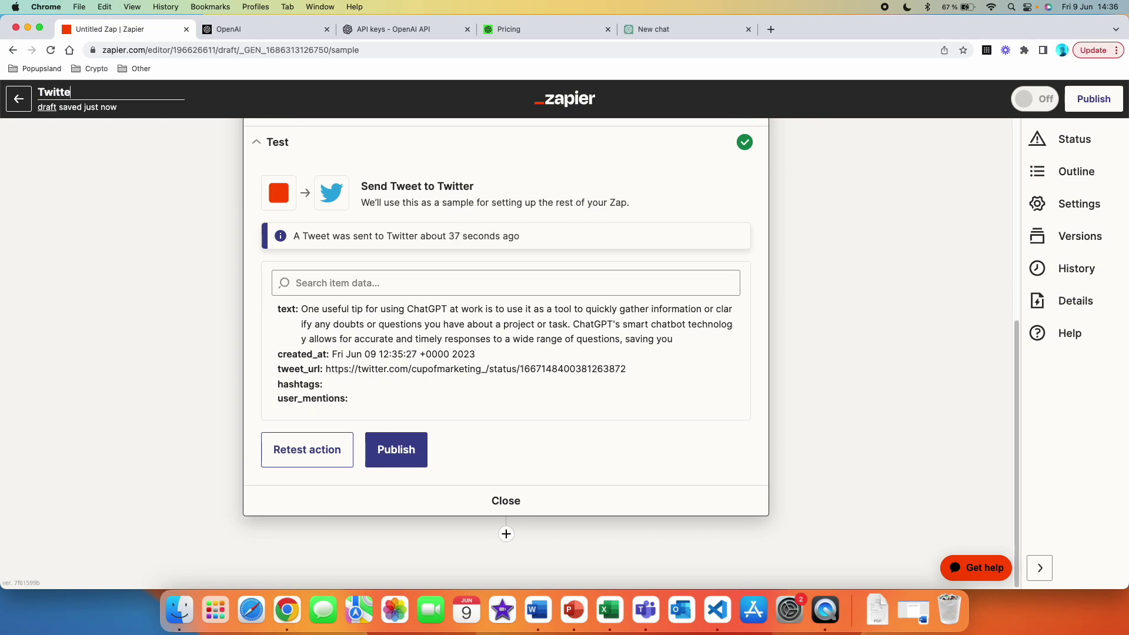
pyautogui.write('r post')
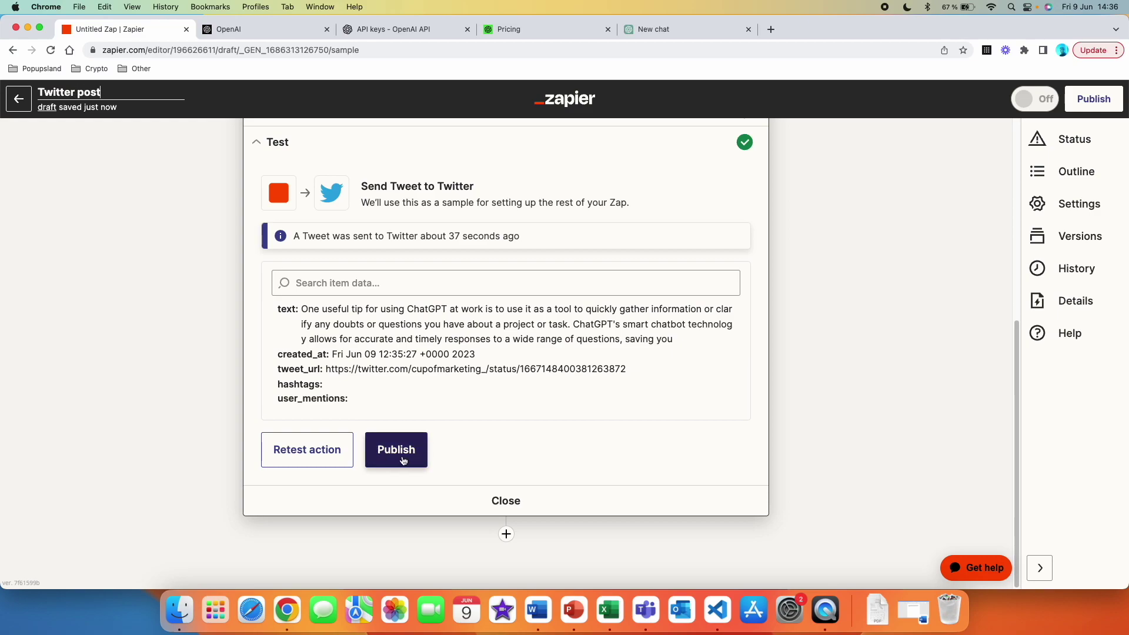
pyautogui.scroll(6, 390, 198)
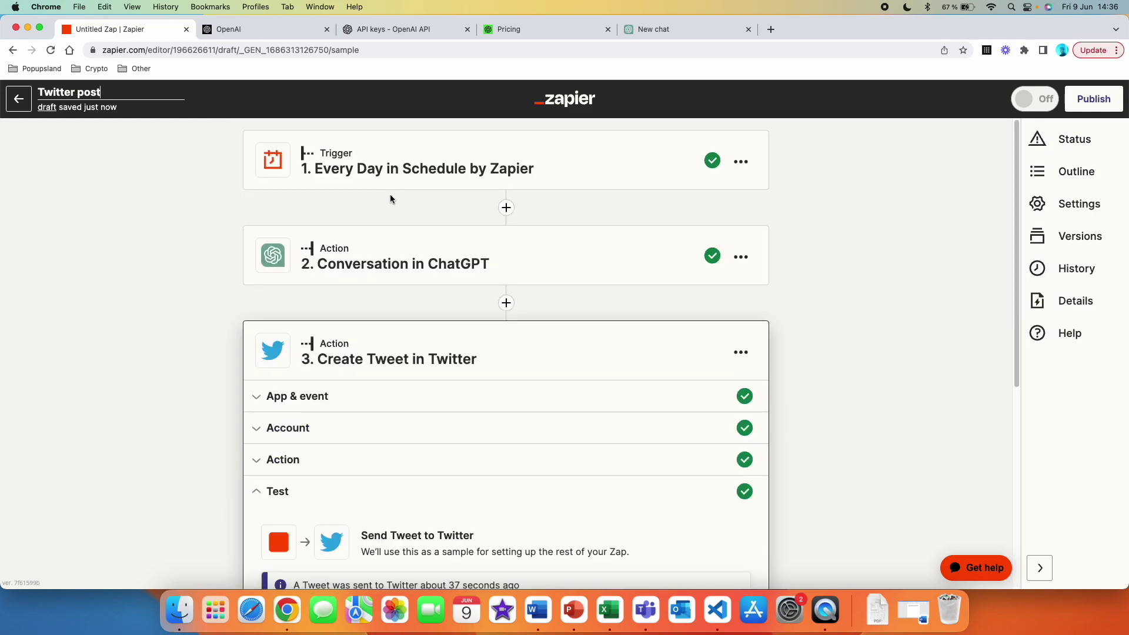